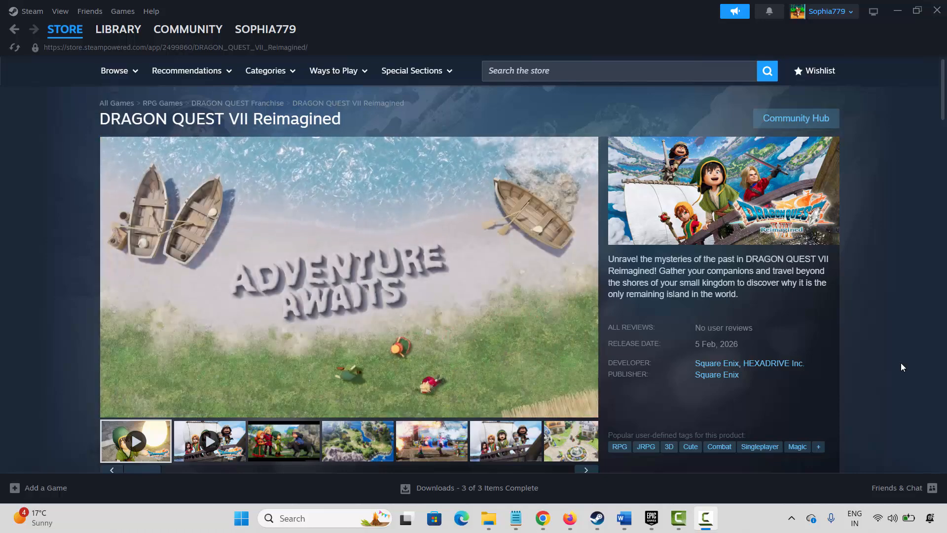
Step: Show the computer's power options and dismiss them without restarting
click(242, 519)
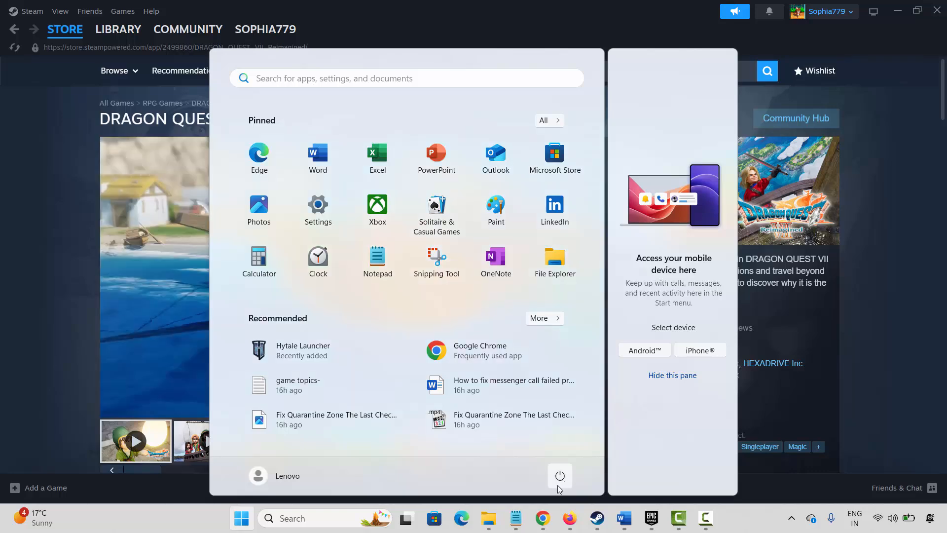
click(559, 476)
key(Escape)
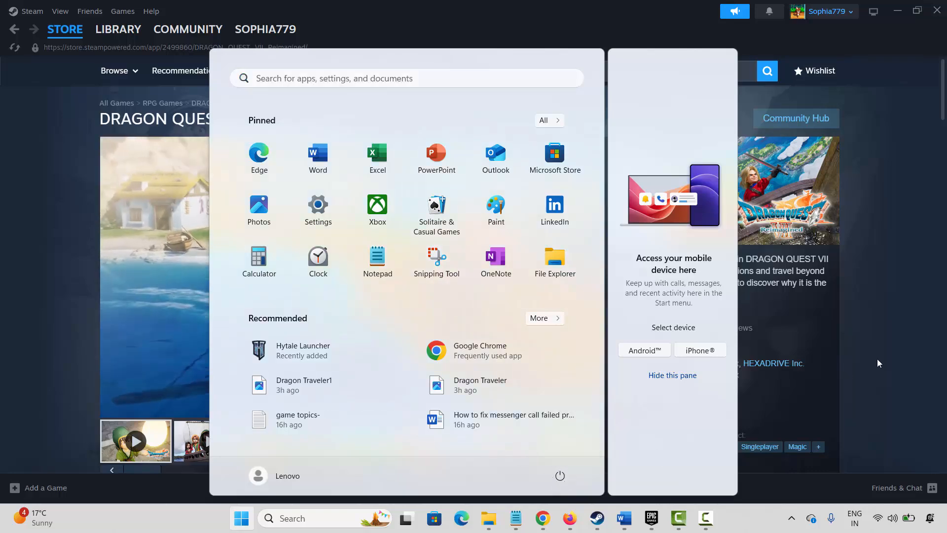
click(878, 360)
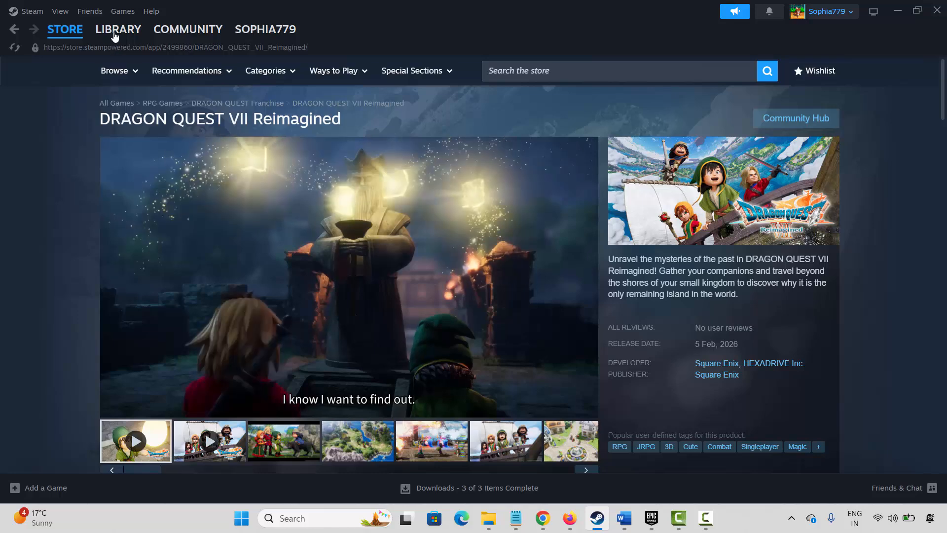
Step: Show the launch options in the properties of DRAGON QUEST VII Reimagined Demo in the library and close them unchanged
click(115, 36)
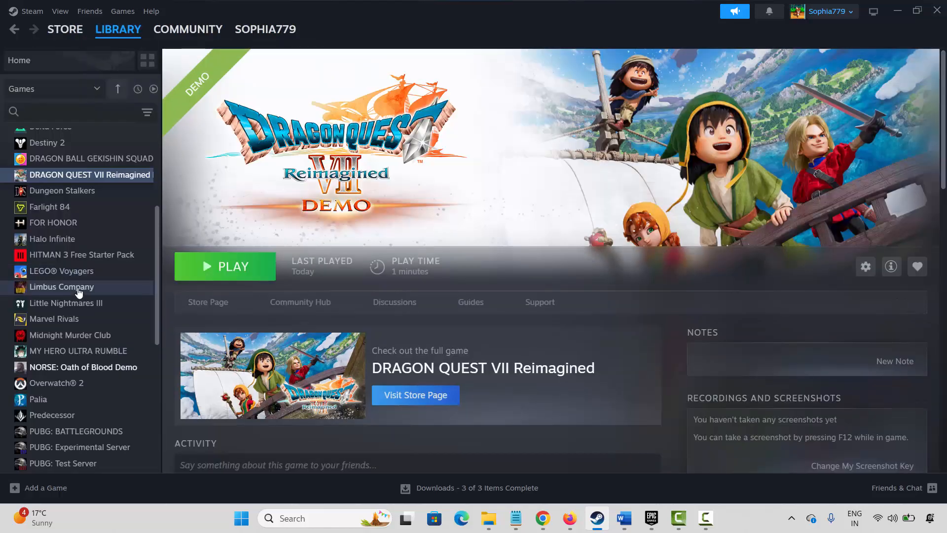
right_click(62, 180)
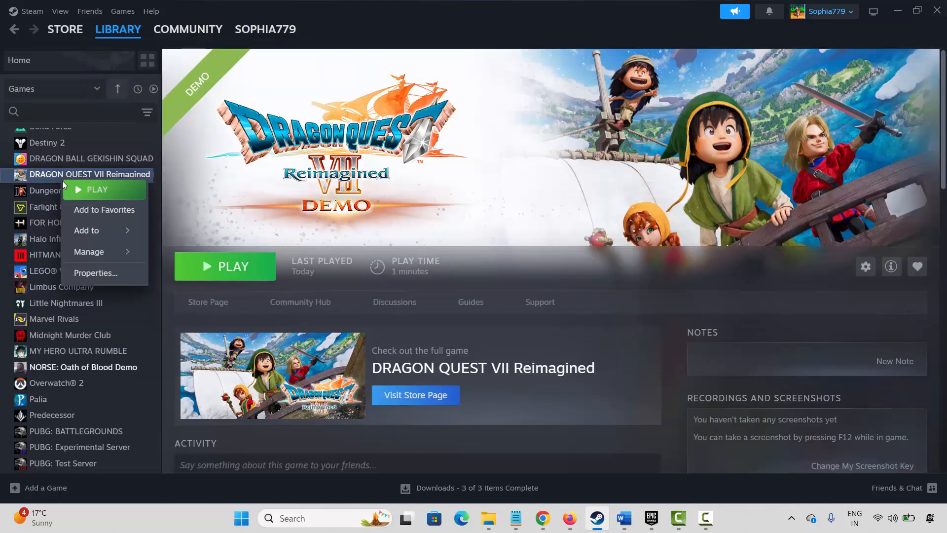
click(112, 272)
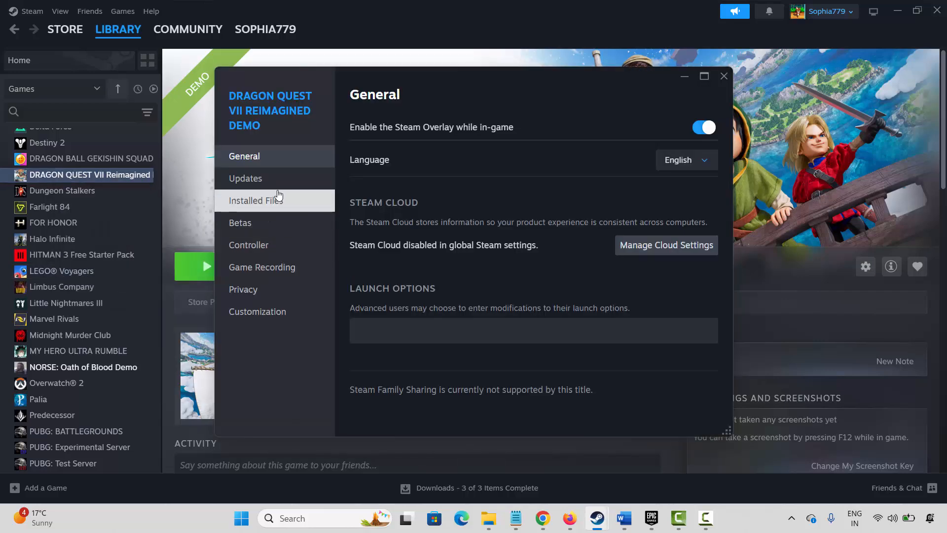
click(385, 329)
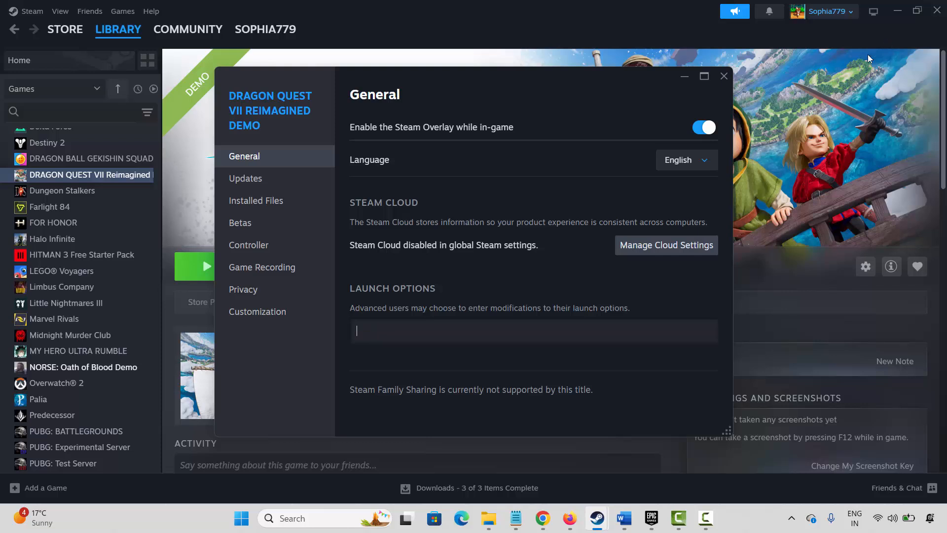
click(724, 76)
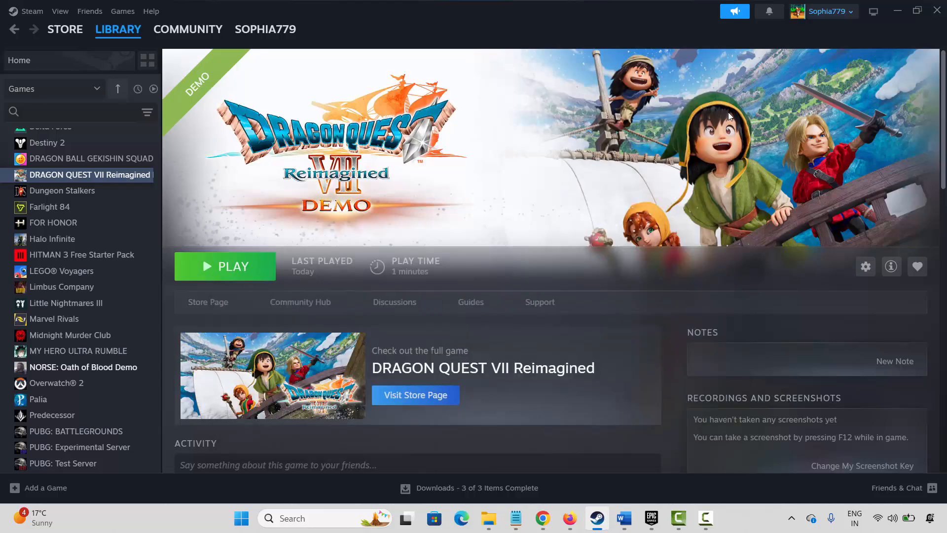
Step: Switch to the Word notes and highlight the heading "Method 3: Update Graphics Card" and its driver links
click(624, 518)
click(246, 275)
click(305, 317)
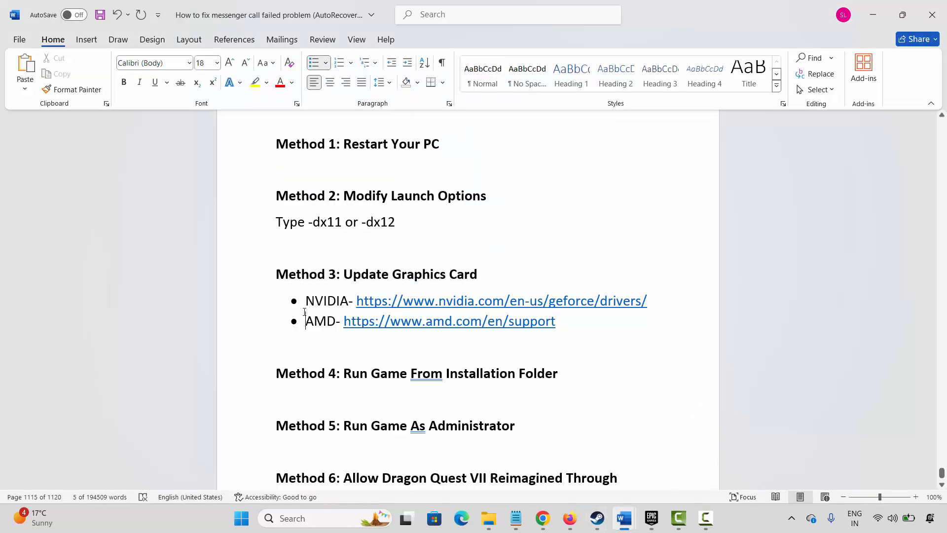
Step: Run an automatic driver update for the Intel(R) UHD Graphics display adapter in Device Manager and close it
click(317, 517)
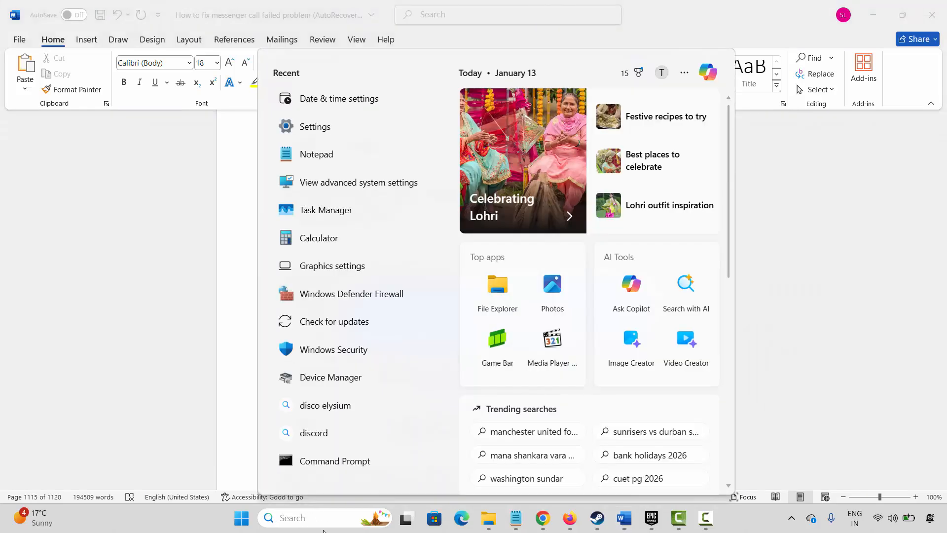
click(343, 381)
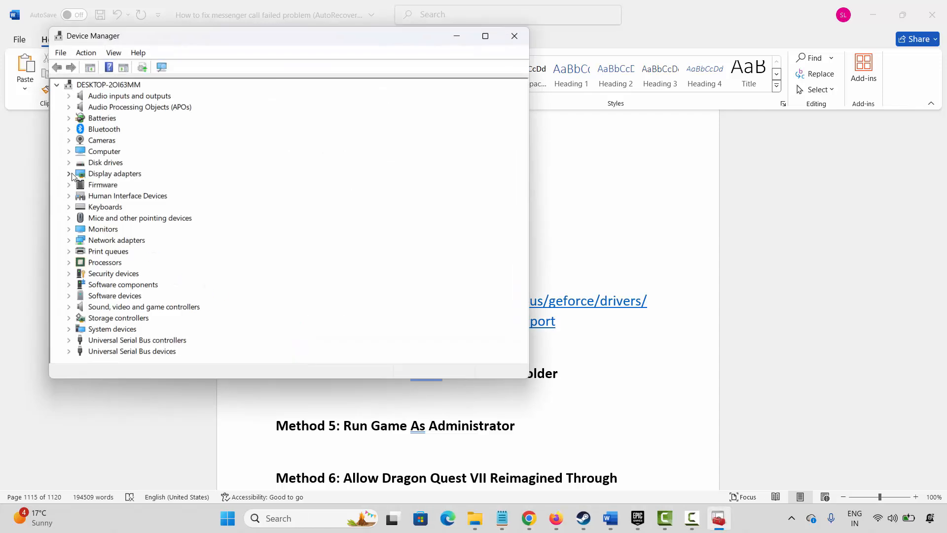
click(69, 173)
click(138, 185)
right_click(138, 185)
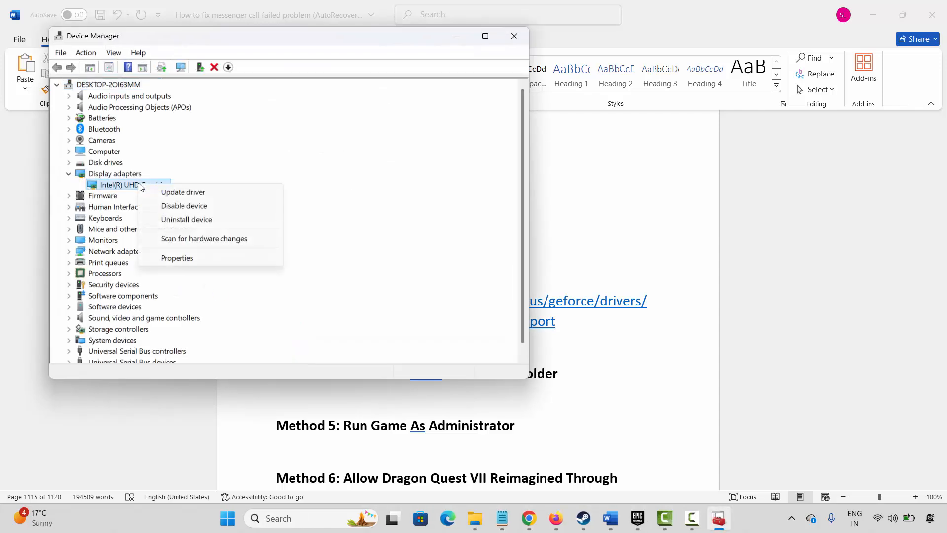
click(172, 193)
click(241, 187)
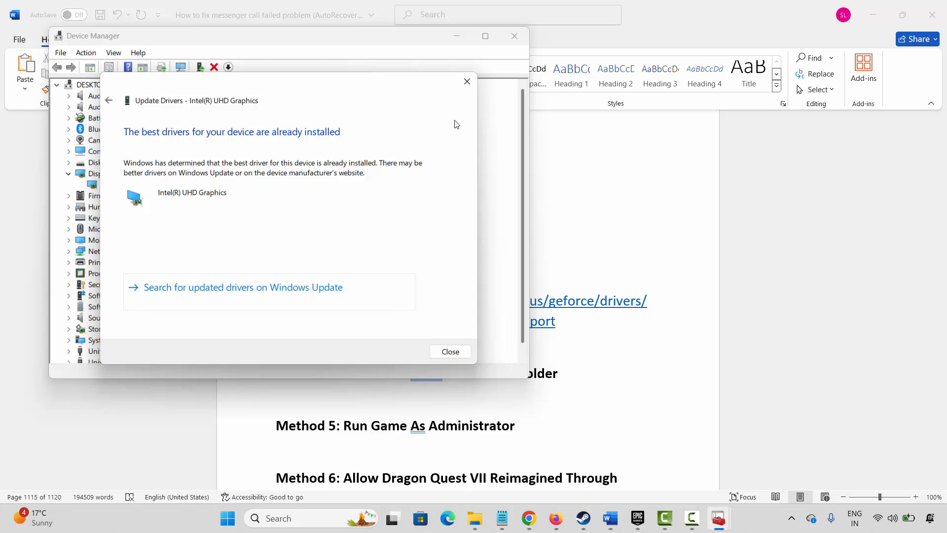
click(467, 81)
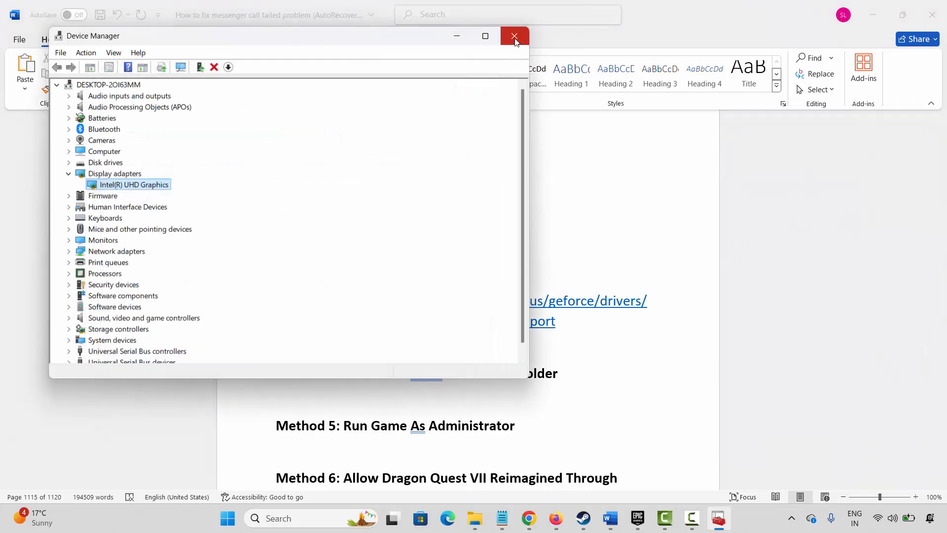
click(515, 35)
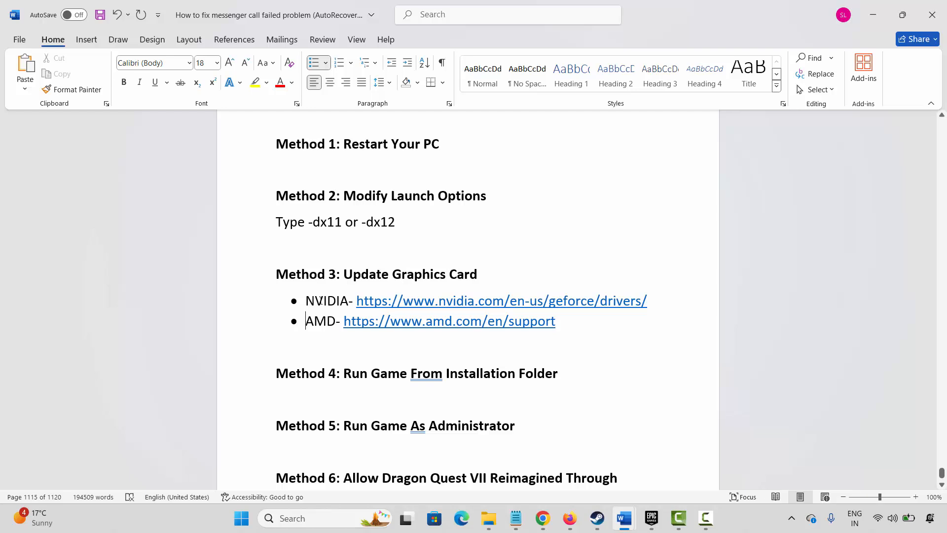
Step: Review the headings "Method 4: Run Game From Installation Folder" and "Method 5: Run Game As Administrator" in the notes
scroll(296, 296, down, 2)
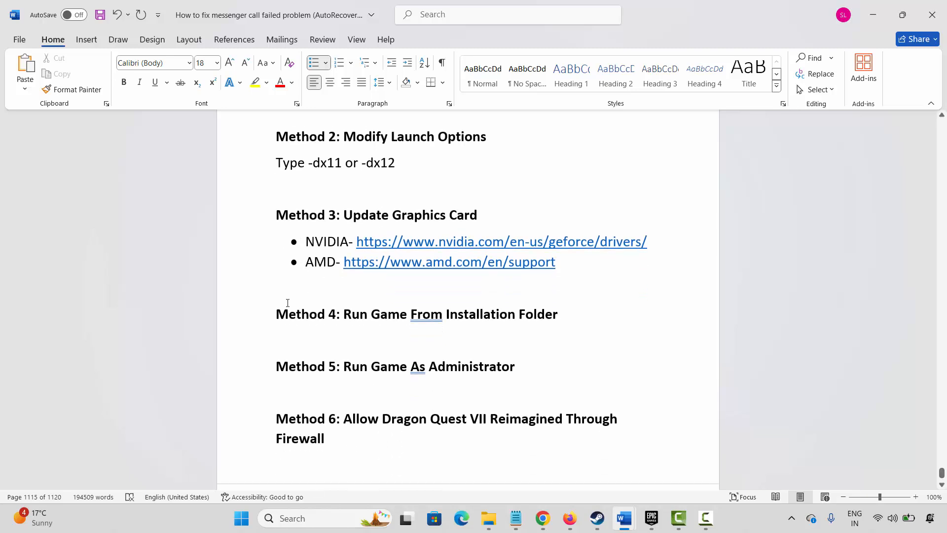
click(243, 317)
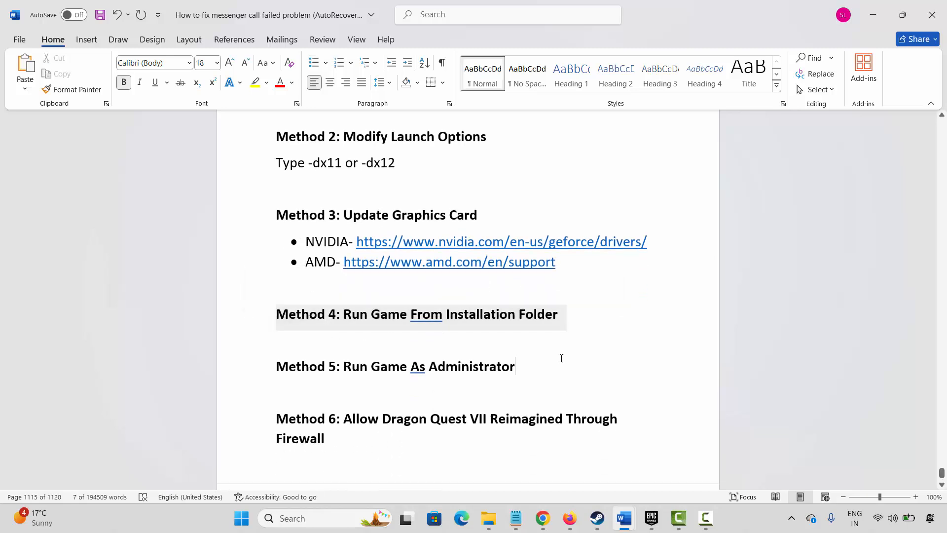
click(583, 370)
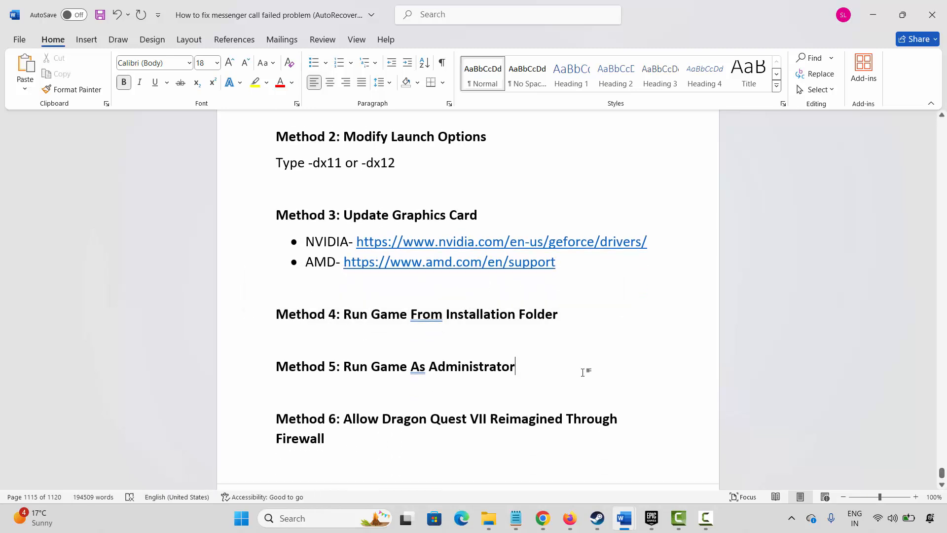
Step: Switch to Steam, open the local files folder of DRAGON QUEST VII Reimagined Demo and select the DQ7R_DEMO application
click(597, 518)
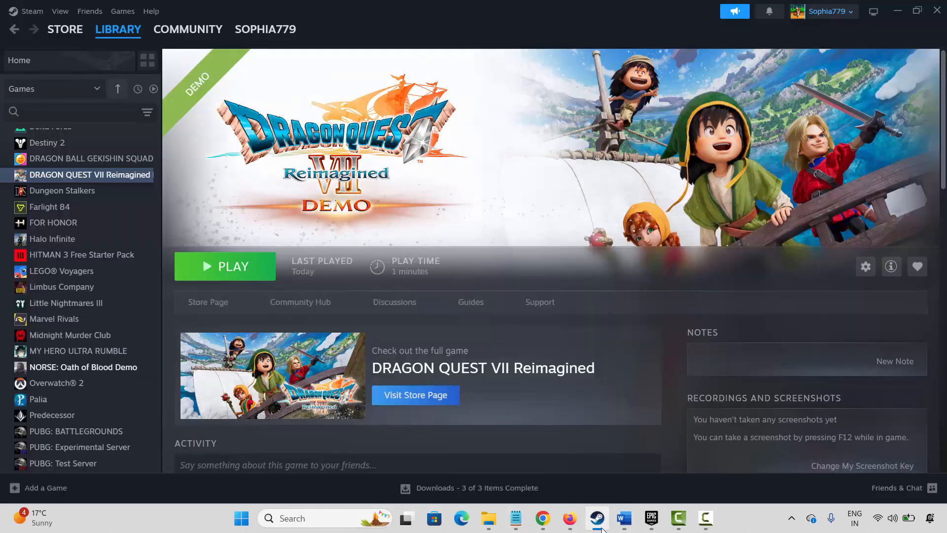
right_click(55, 175)
mouse_move(99, 249)
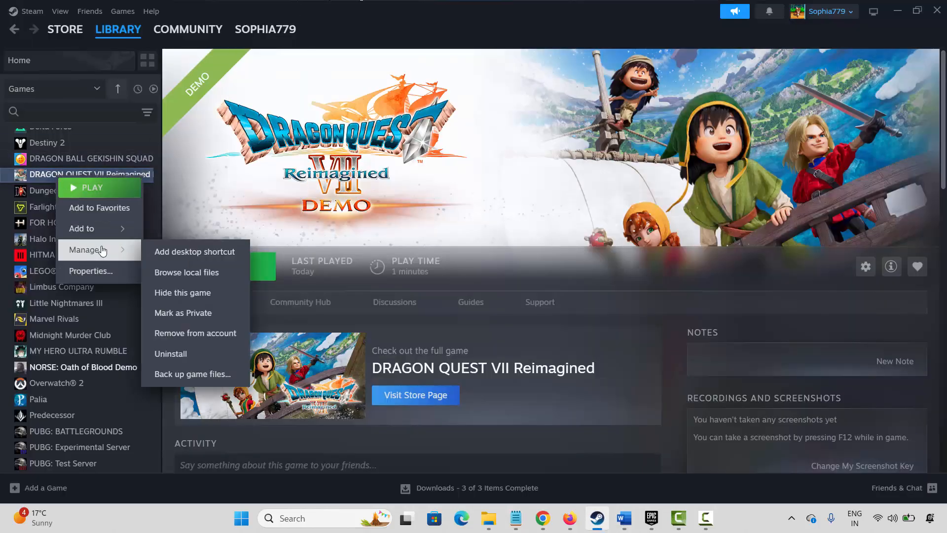
click(156, 271)
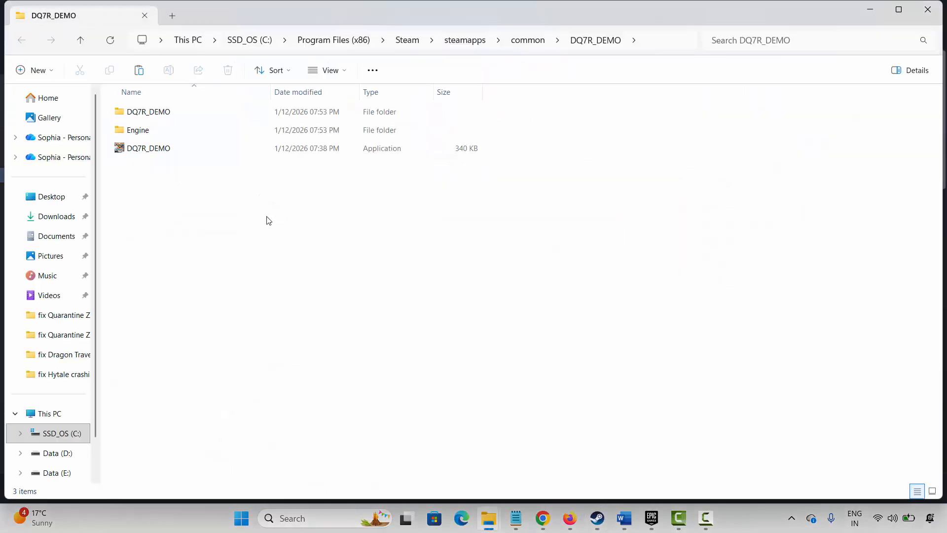
click(163, 152)
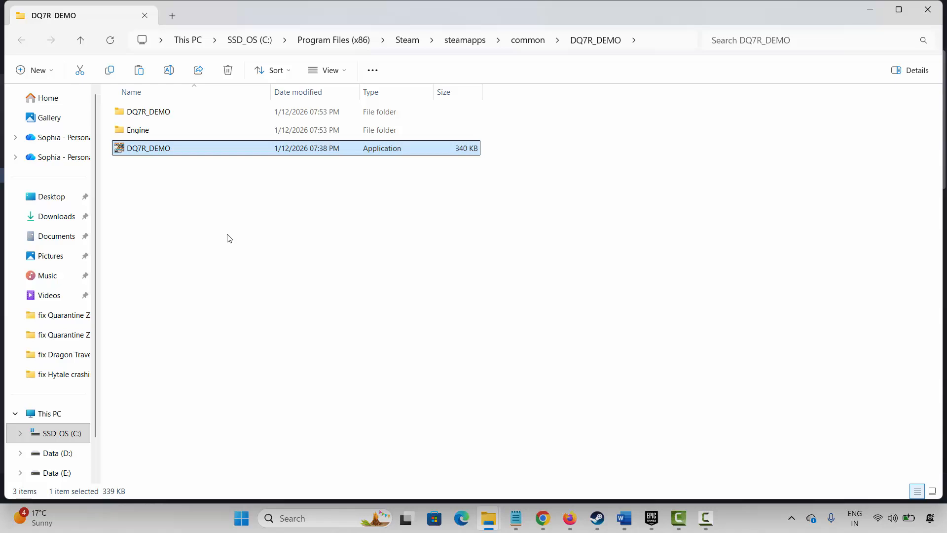
Step: Set DQ7R_DEMO's compatibility settings to run as an administrator with fullscreen optimizations disabled
right_click(150, 150)
click(212, 355)
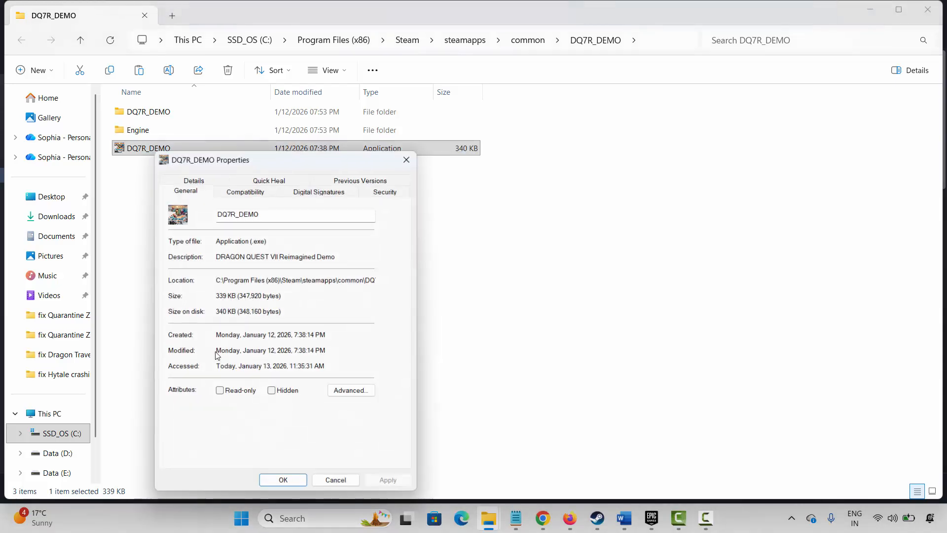
click(252, 194)
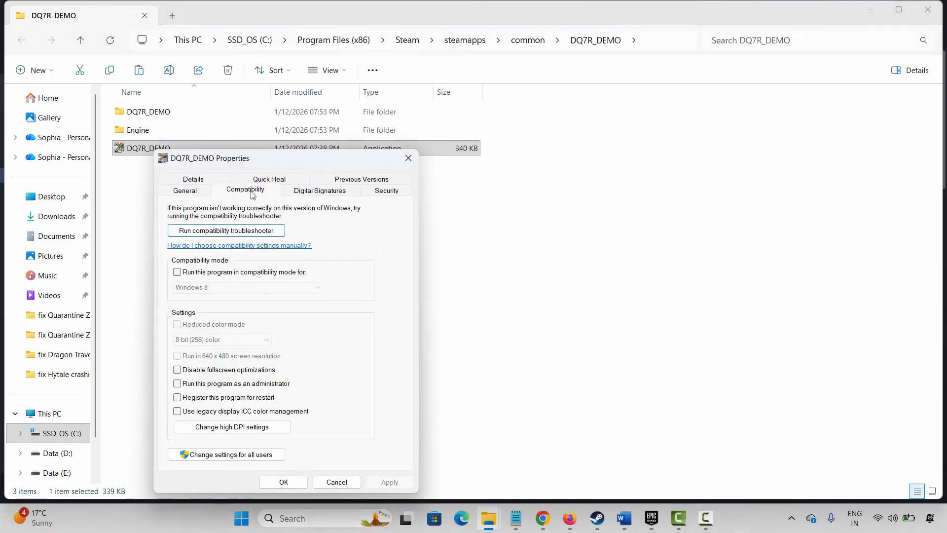
click(177, 384)
click(185, 371)
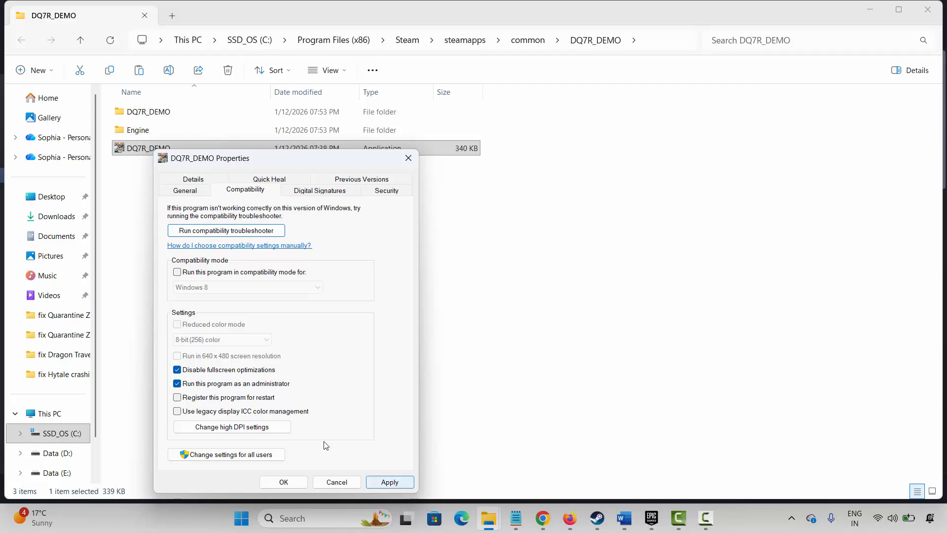
Step: Clear DQ7R_DEMO's administrator and fullscreen optimization settings, and close its properties and the game folder
click(248, 374)
click(258, 386)
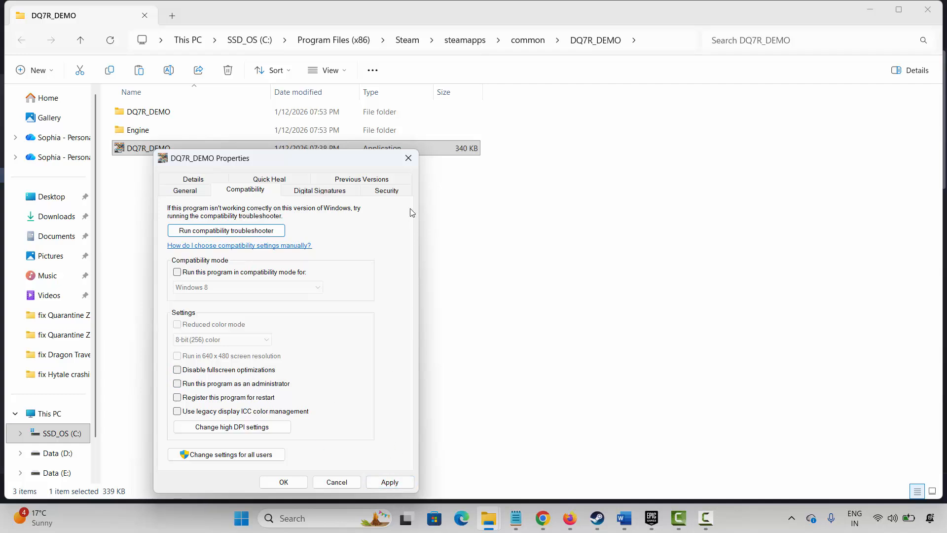
click(410, 165)
click(927, 10)
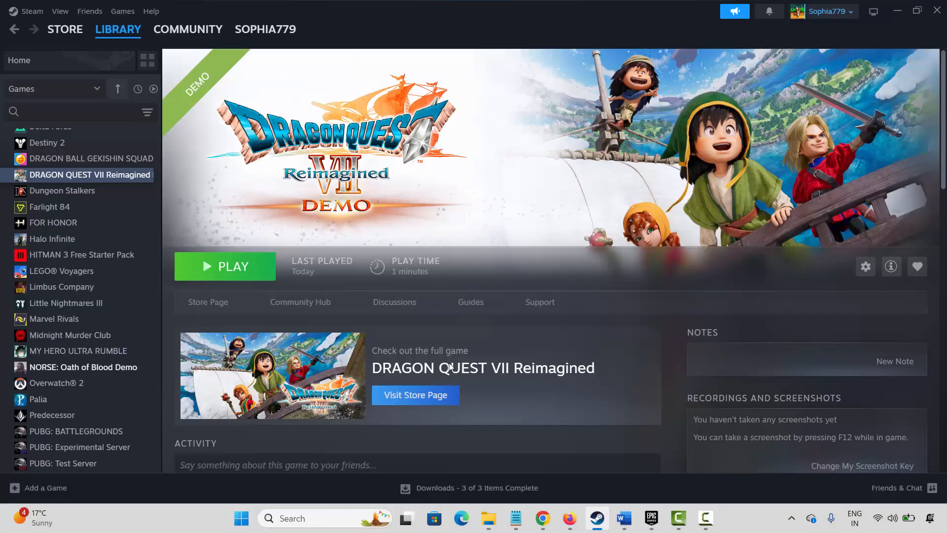
Step: Return to the Word notes and highlight "Method 6: Allow Dragon Quest VII Reimagined Through Firewall"
click(624, 518)
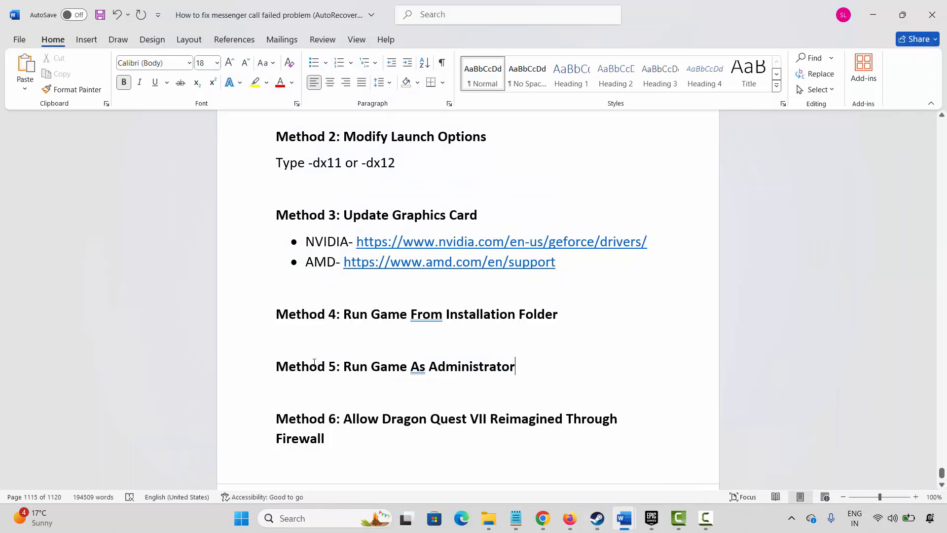
scroll(282, 378, down, 2)
triple_click(283, 378)
Step: Open the list of apps allowed through the firewall from Windows Security's Firewall & network protection
click(319, 510)
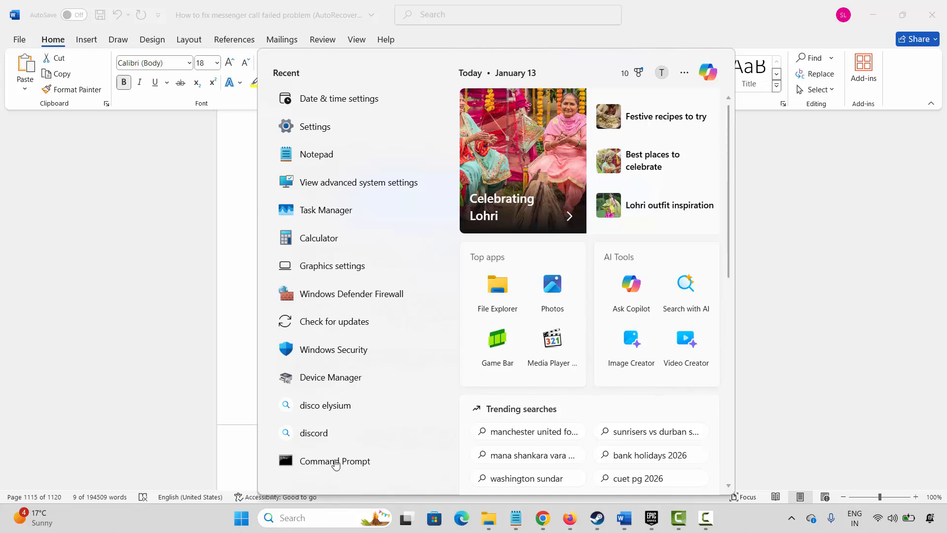
click(351, 353)
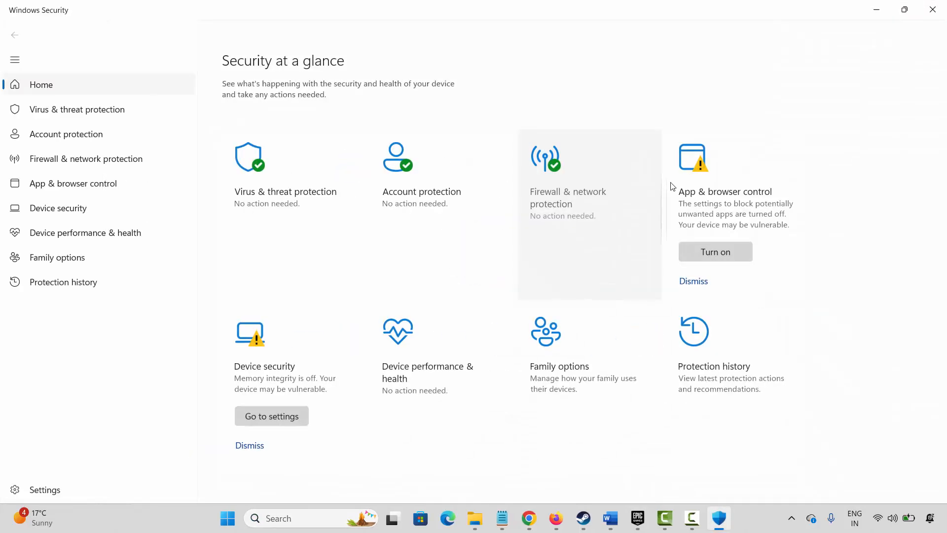
click(576, 196)
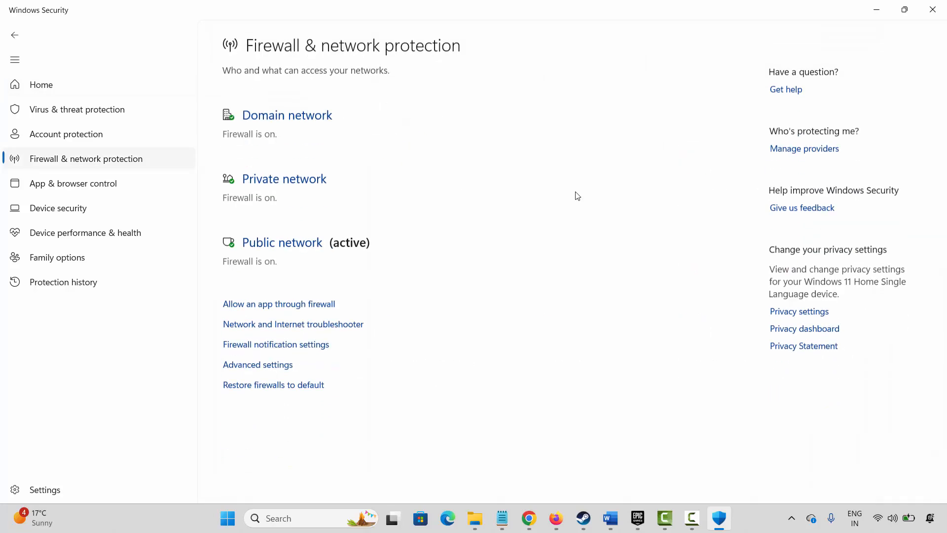
click(297, 306)
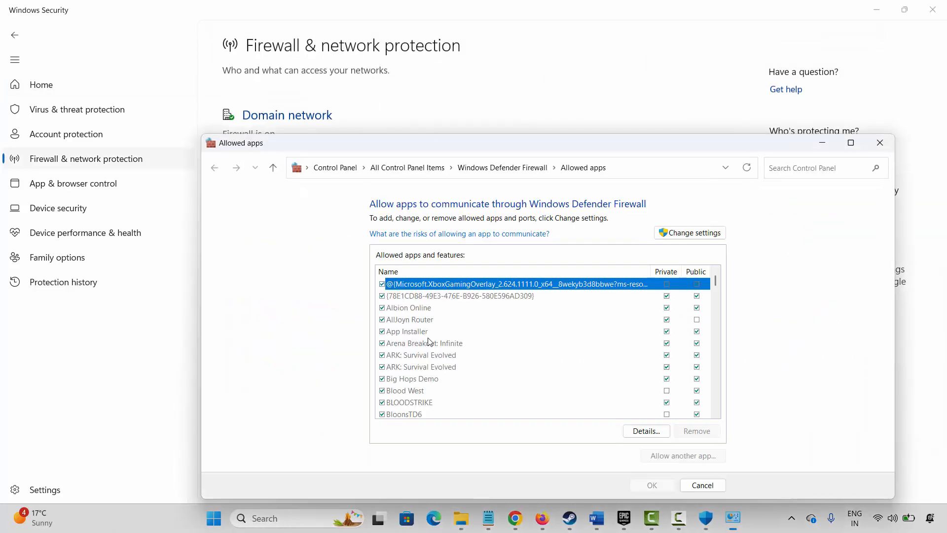
Step: Unlock the firewall's allowed apps list for changes and select the DRAGON QUEST VII Reimagined Demo entry
click(690, 233)
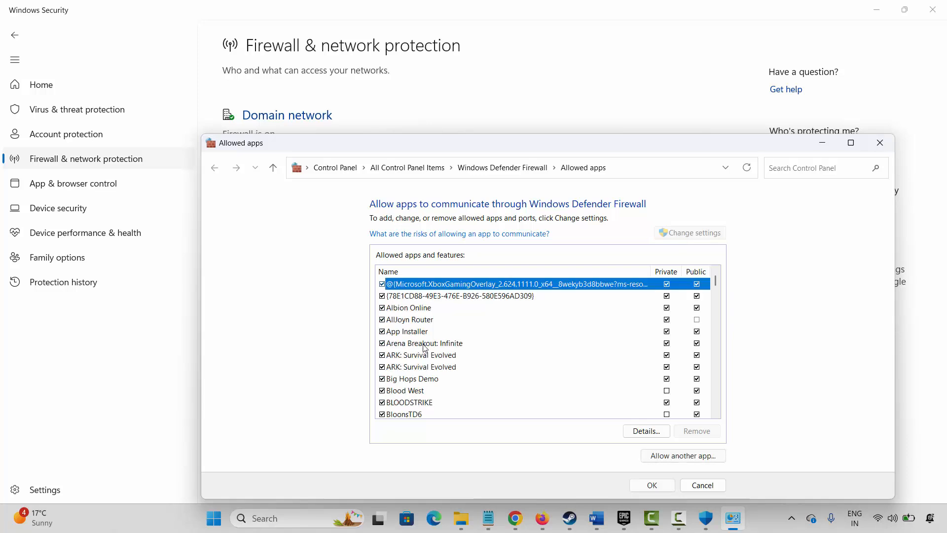
scroll(456, 355, down, 4)
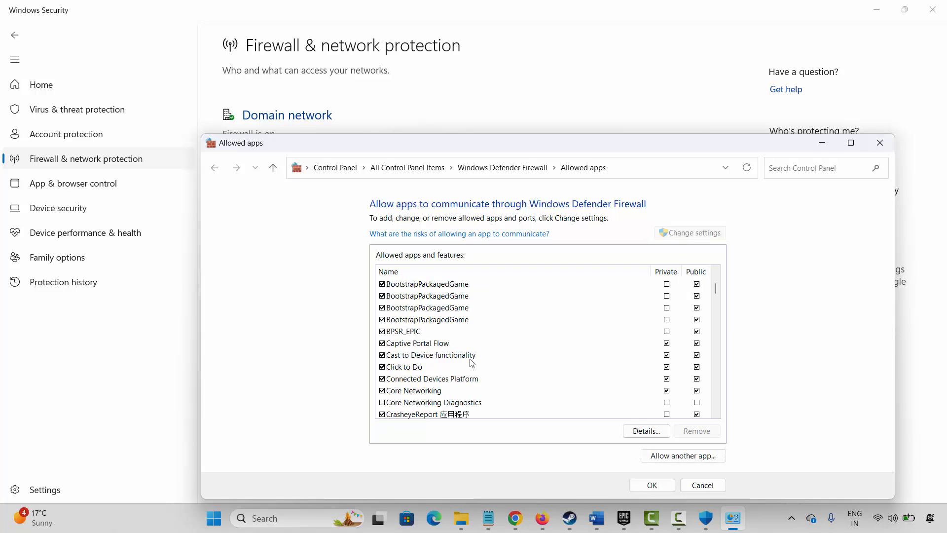
scroll(472, 363, down, 6)
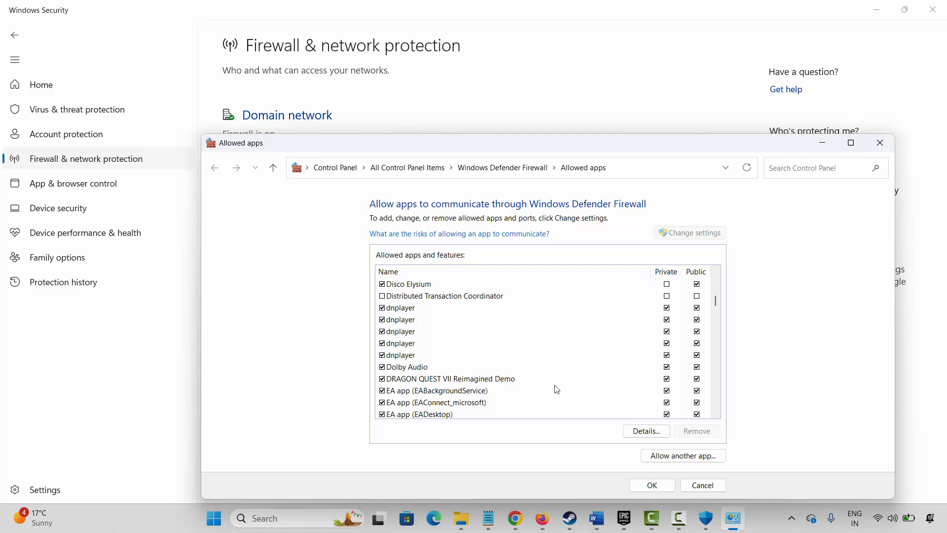
click(459, 382)
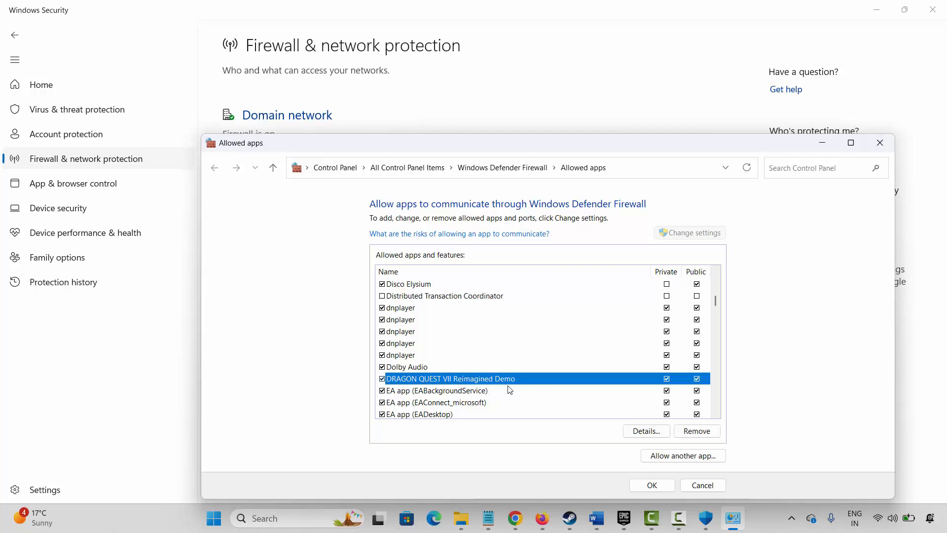
Step: Start adding another app to the firewall list, browse Steam's common folder for it, and cancel
click(684, 455)
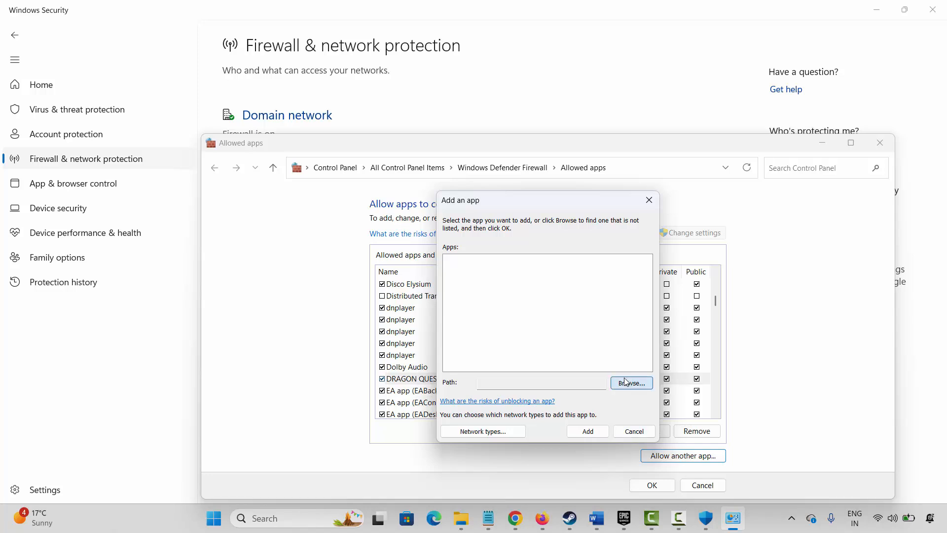
click(625, 381)
click(560, 206)
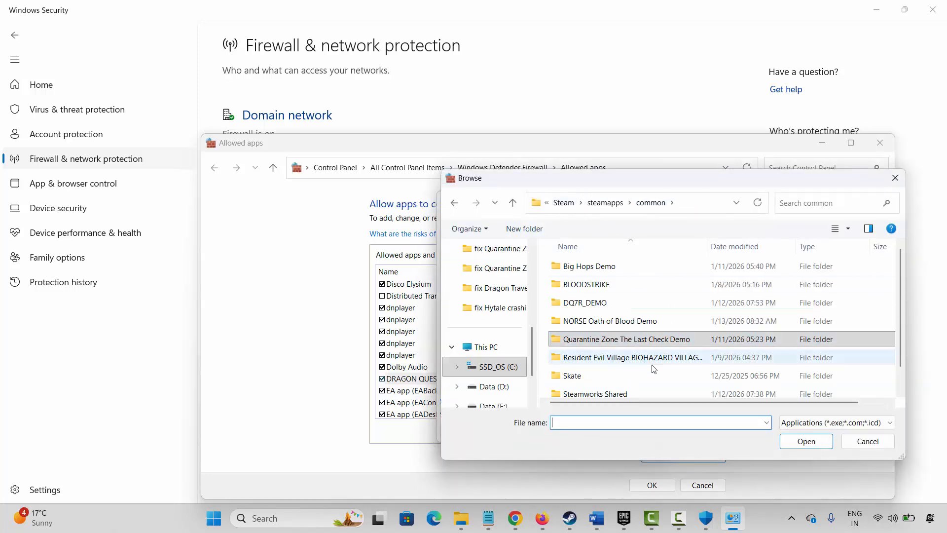
click(868, 441)
click(625, 424)
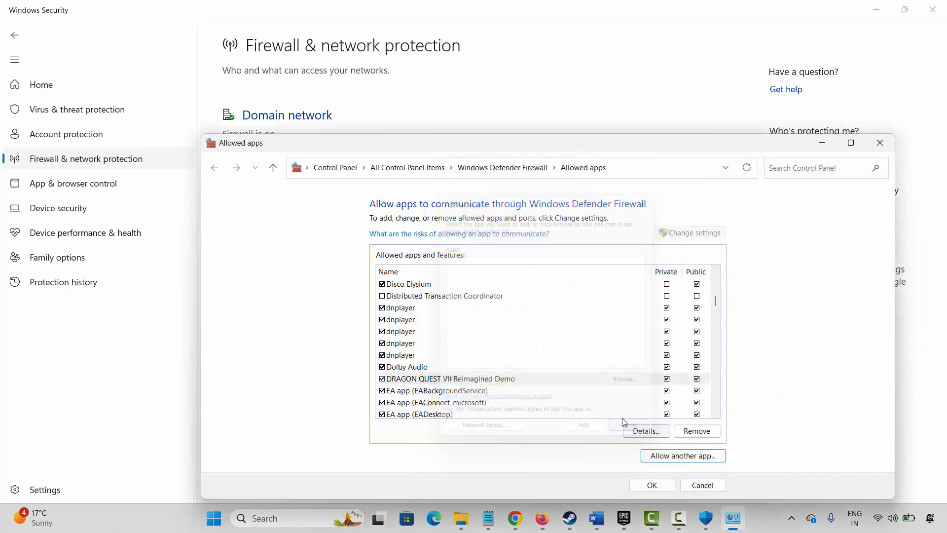
Step: Select the DRAGON QUEST VII Reimagined Demo entry again and close the allowed apps window
click(448, 380)
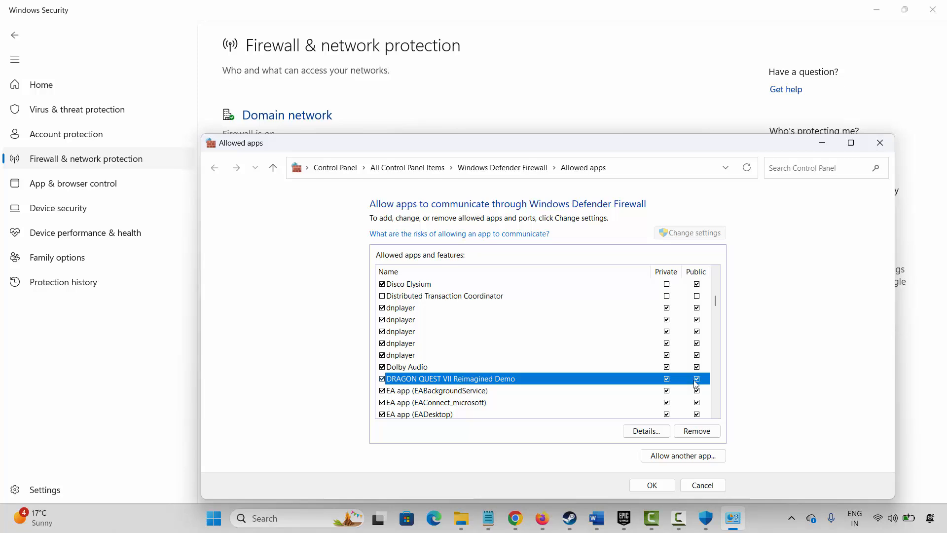
click(880, 142)
Step: Return to the Word notes and place the cursor below "Method 7: Verify Integrity Of Game Files"
key(alt+Tab)
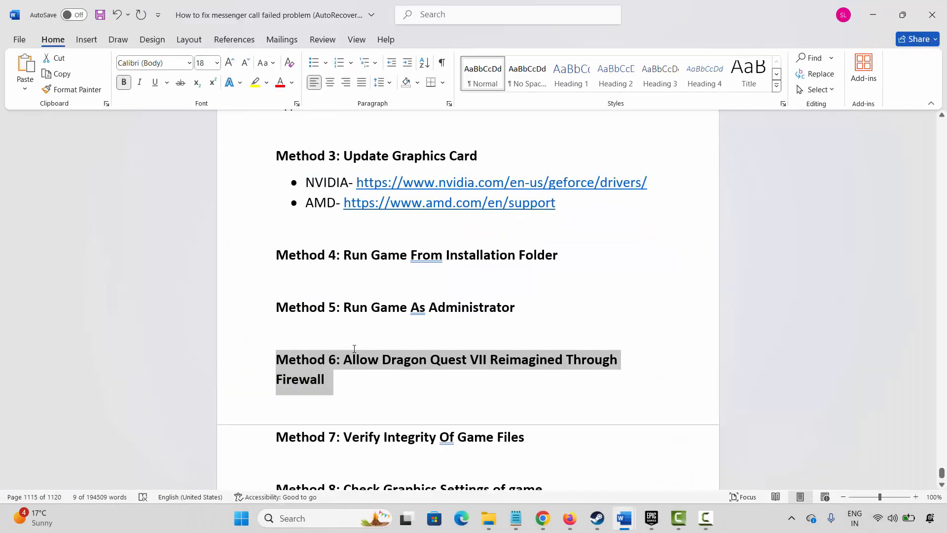
scroll(350, 359, down, 2)
click(379, 394)
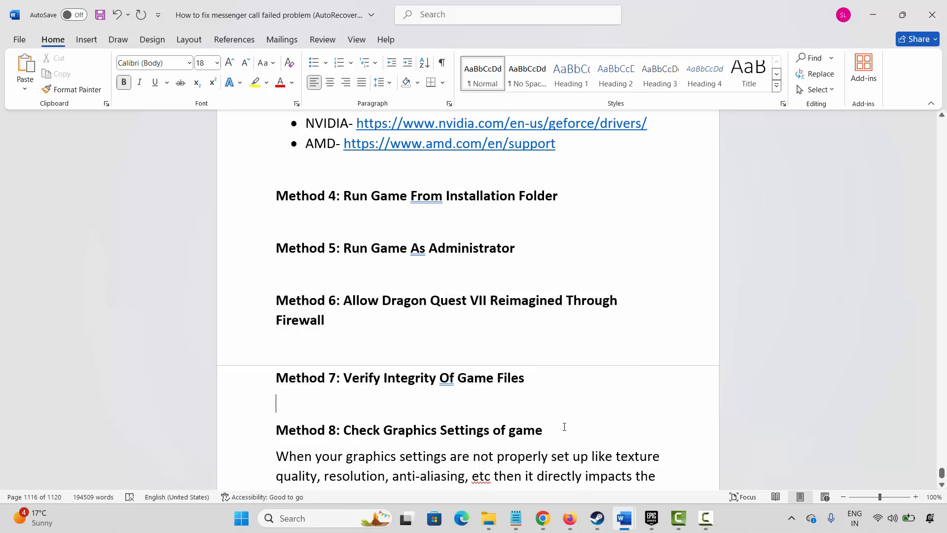
Step: Switch to Steam, view the Installed Files properties of DRAGON QUEST VII Reimagined Demo, and close them
click(598, 518)
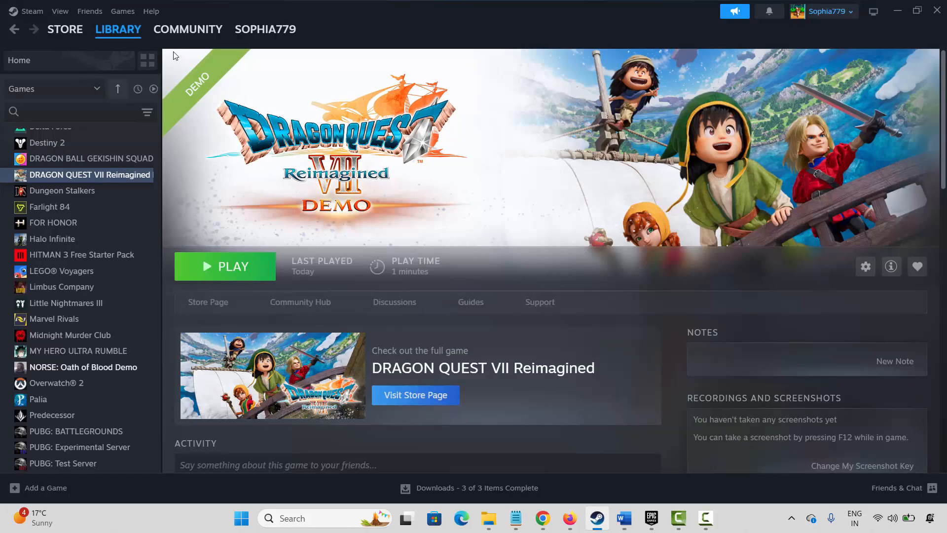
scroll(99, 197, up, 5)
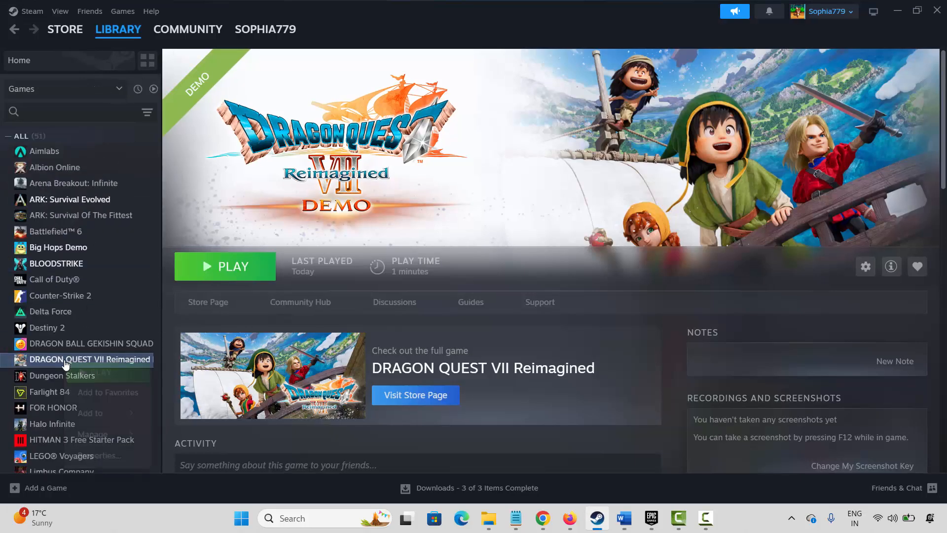
right_click(67, 364)
click(101, 455)
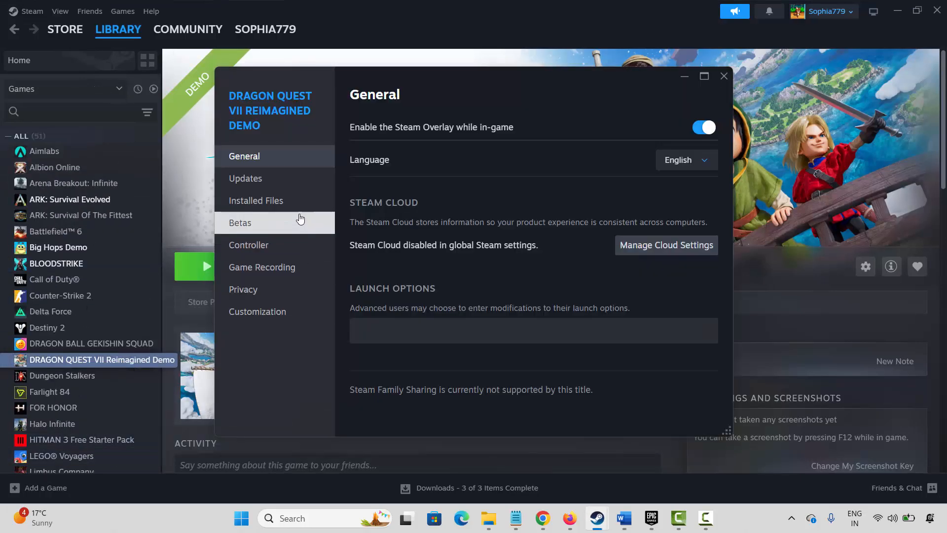
click(282, 201)
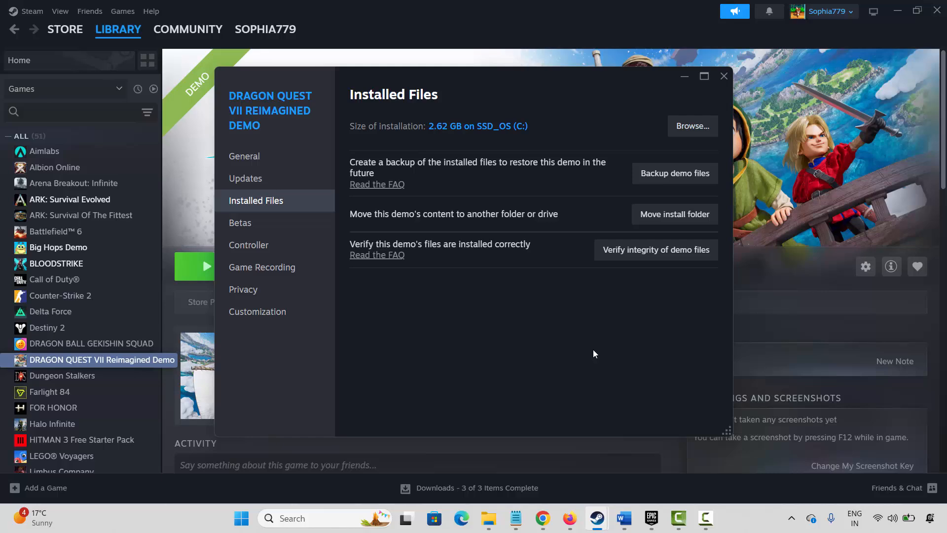
click(721, 77)
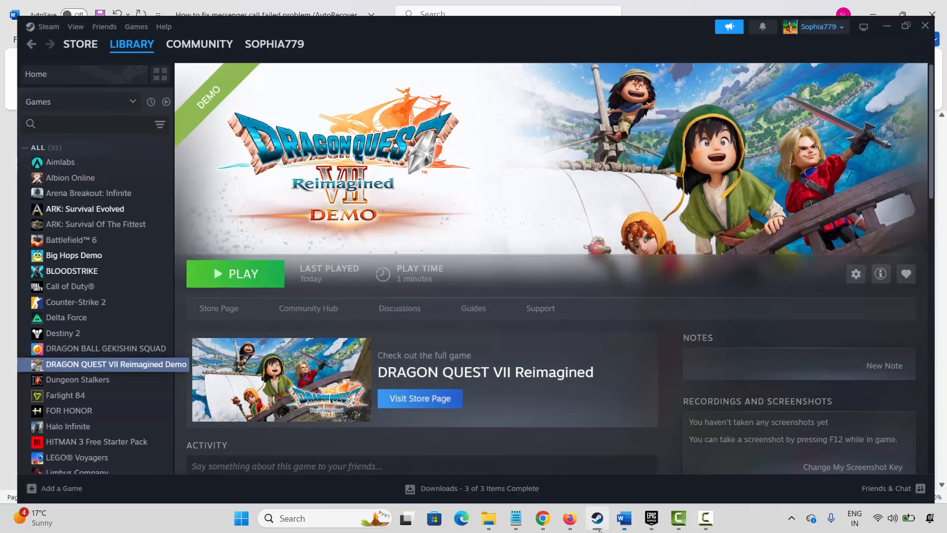
Step: Return to the Word notes, highlight "Method 8: Check Graphics Settings of game" and place the cursor in its paragraph
click(624, 518)
scroll(370, 381, down, 3)
scroll(369, 384, down, 1)
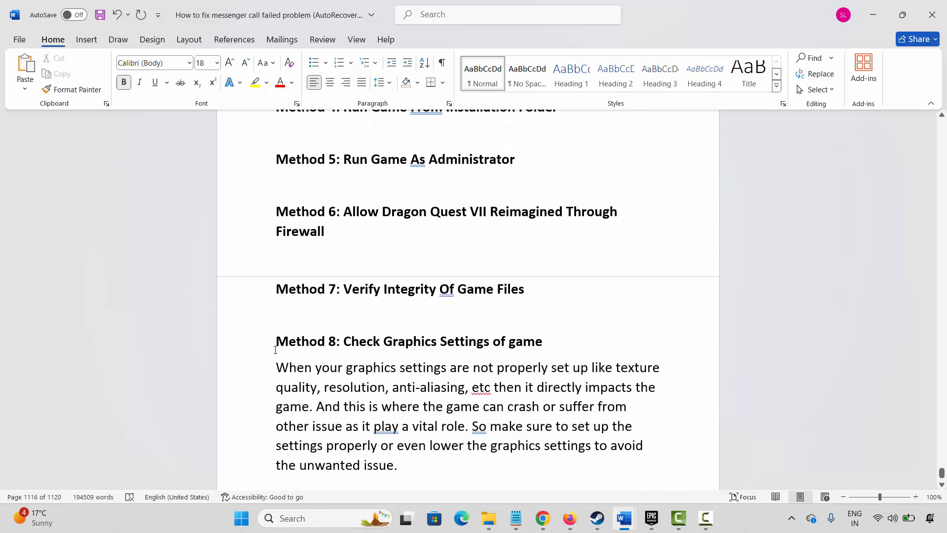
triple_click(406, 341)
click(406, 367)
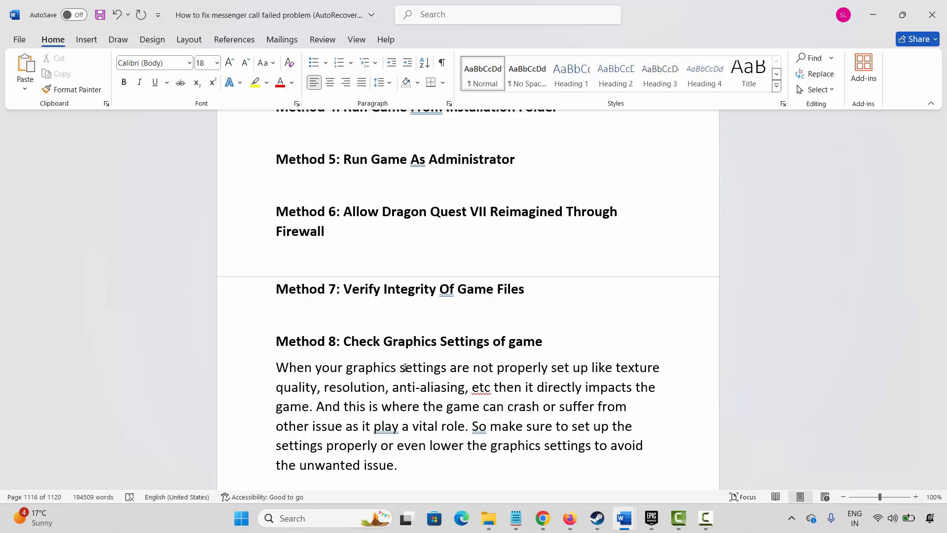
click(404, 368)
Step: Highlight the heading "Method 9: Disable In-Game Overlays", then place the cursor in its Steam instructions
scroll(400, 360, down, 3)
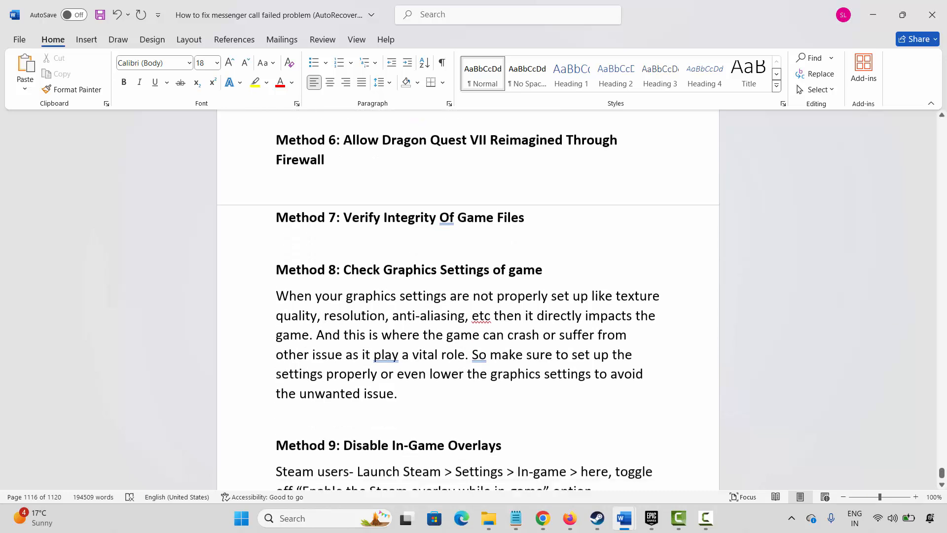
click(252, 343)
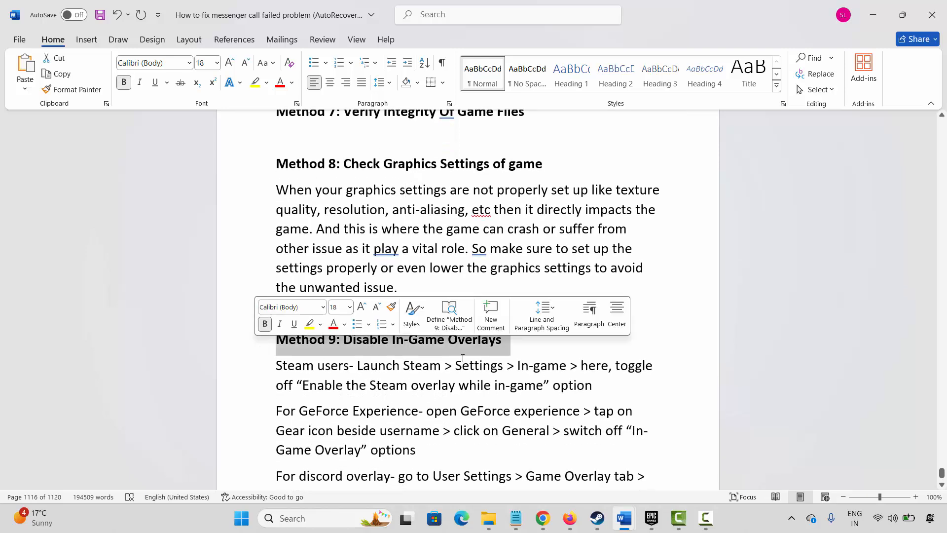
click(471, 365)
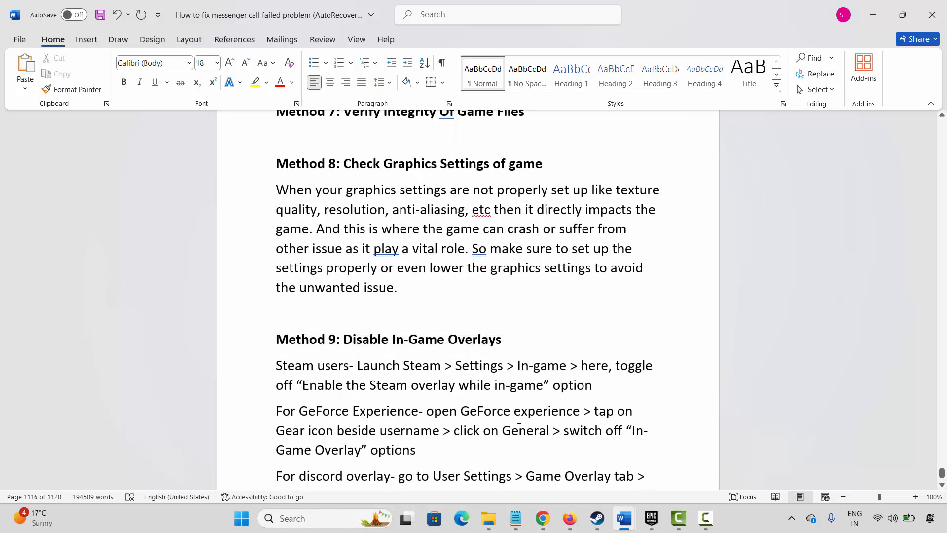
Step: Switch to Steam, turn off "Enable the Steam Overlay while in-game" in the In Game settings, and close the settings
click(597, 518)
click(29, 10)
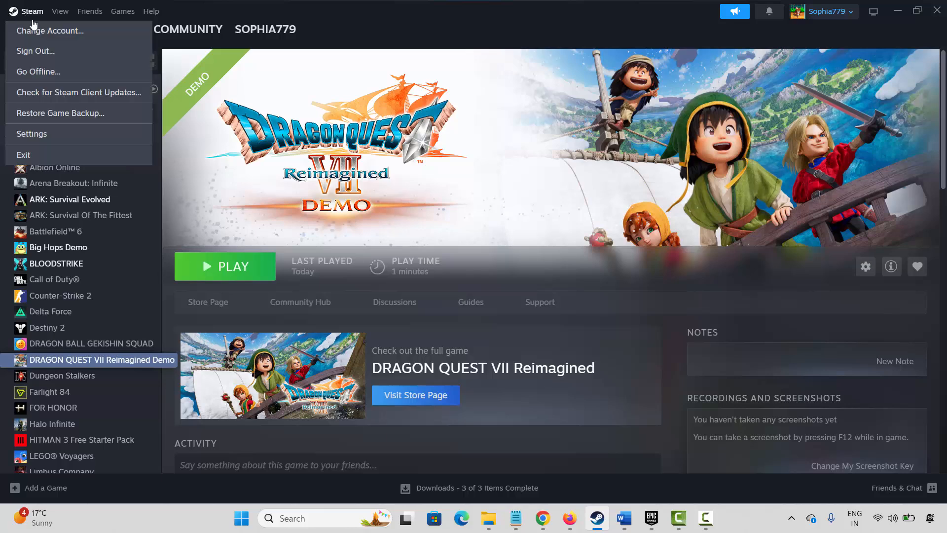
click(34, 132)
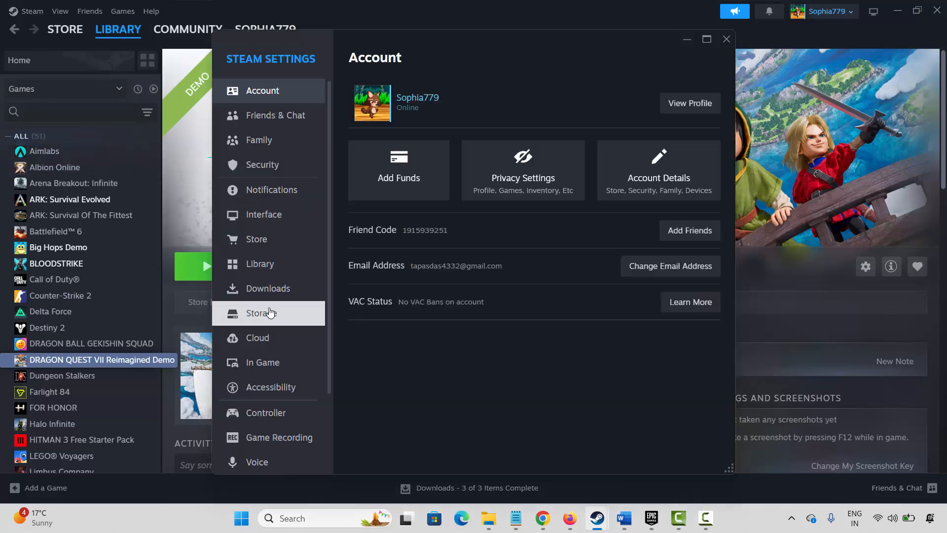
click(271, 360)
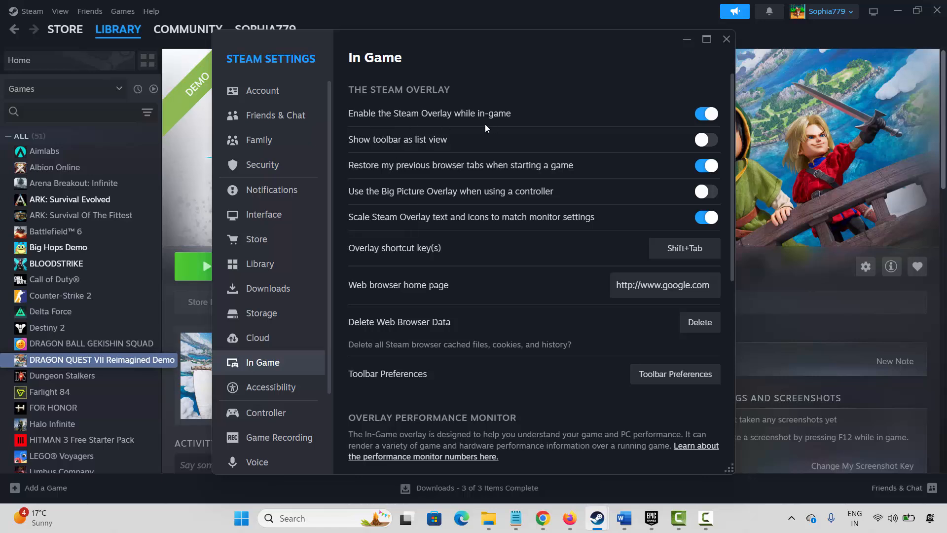
click(705, 118)
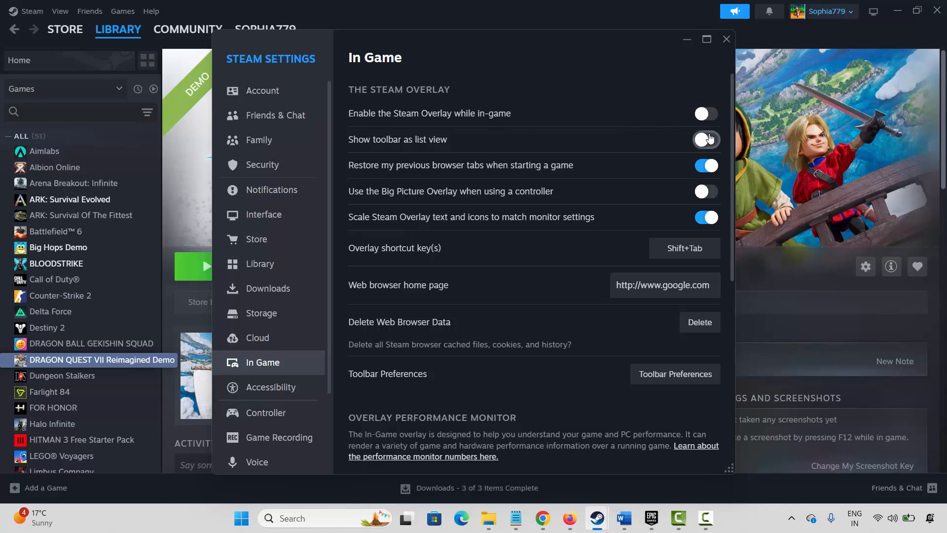
click(726, 41)
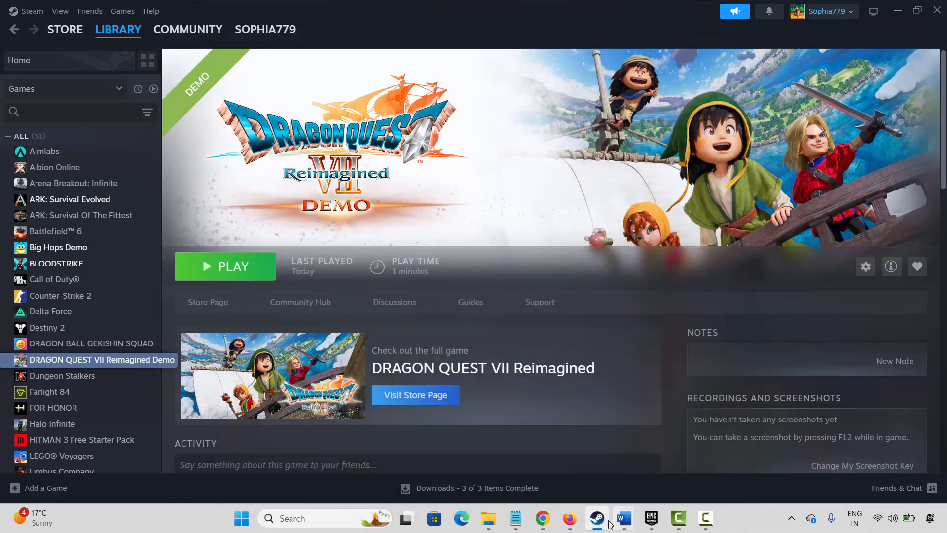
Step: Return to the Word notes and highlight "For GeForce Experience" and "Game Overlay" in Method 9's GeForce instructions
click(624, 518)
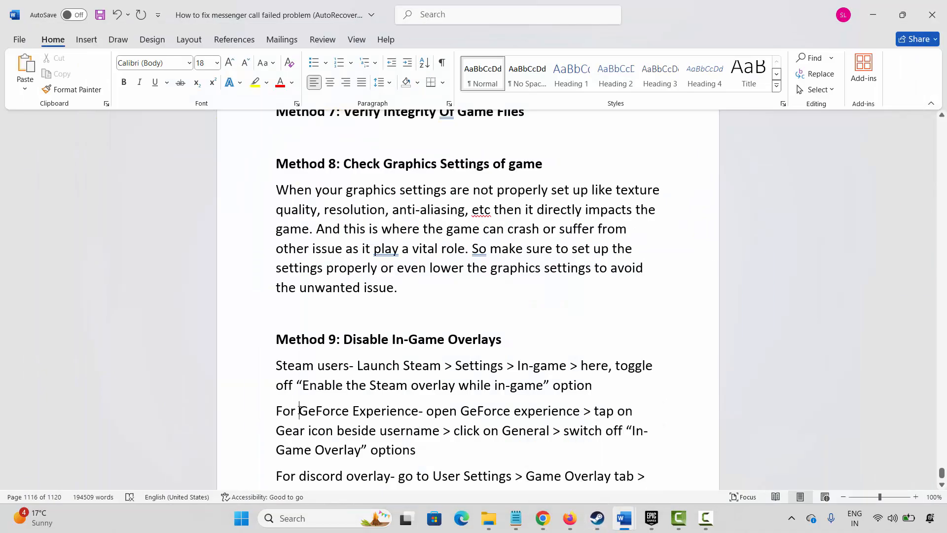
drag(299, 411, 418, 410)
scroll(422, 408, down, 1)
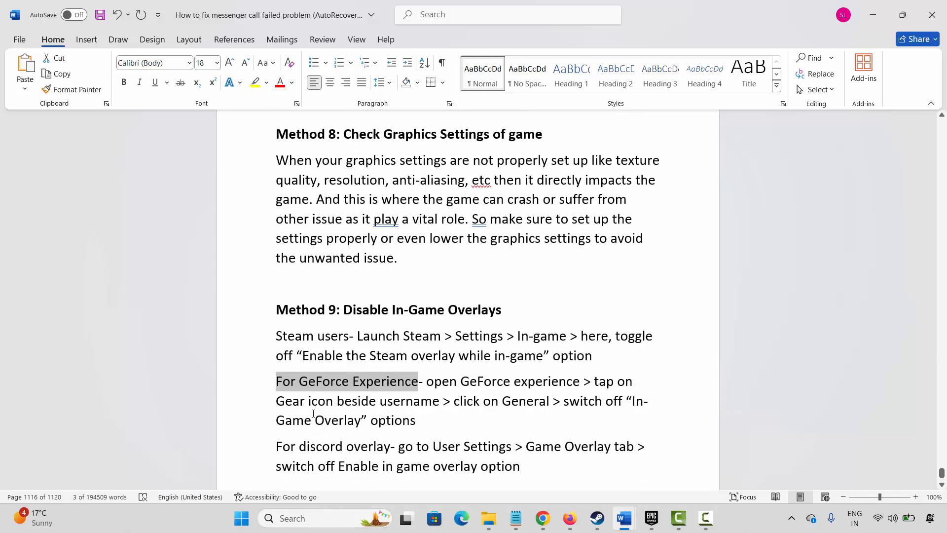
drag(276, 402, 440, 402)
click(416, 421)
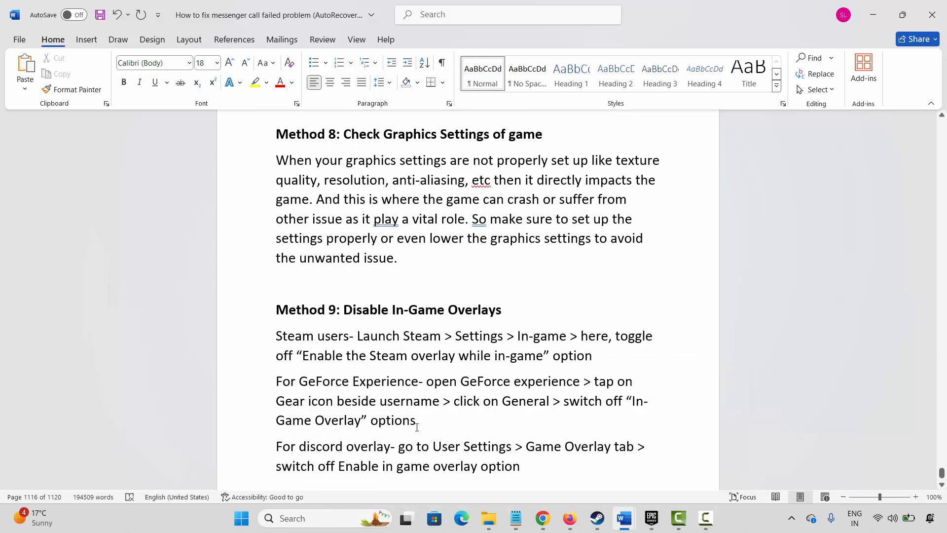
drag(276, 420, 362, 421)
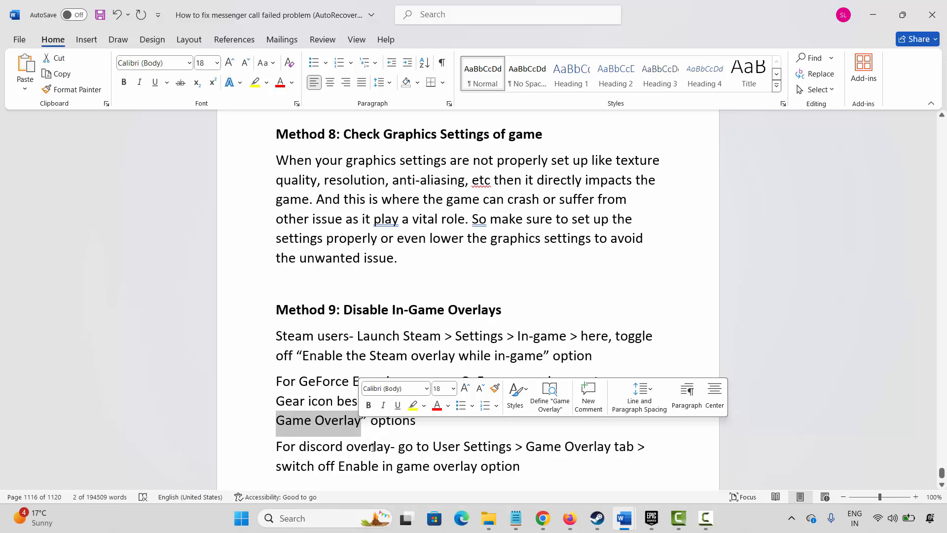
Step: Highlight "For discord overlay" and "off Enable" in Method 9's Discord instructions, and clear the selection
click(374, 446)
drag(286, 448, 390, 446)
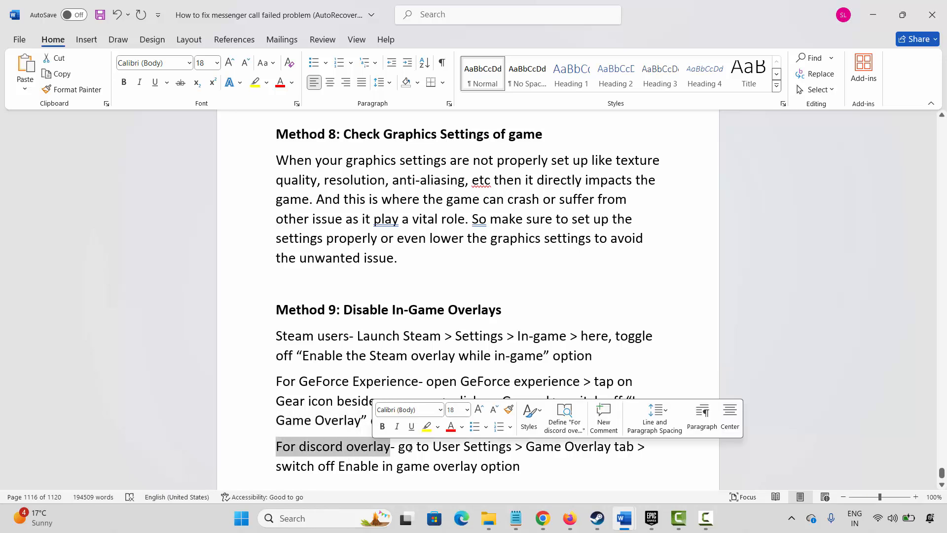
drag(317, 465, 383, 466)
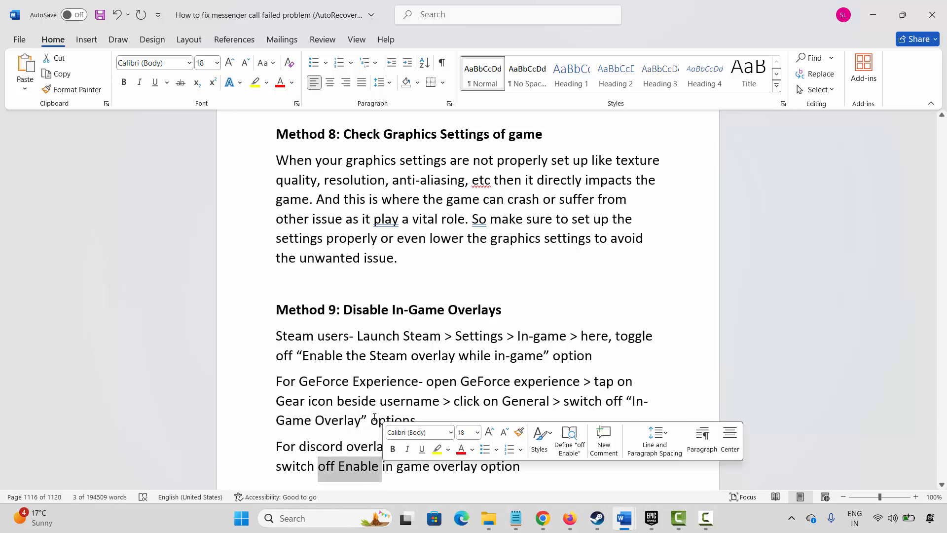
click(349, 353)
Step: Highlight the heading "Method 10: Disable Third Party Overlay Application" and place the cursor in its paragraph
scroll(351, 352, down, 3)
scroll(350, 352, down, 5)
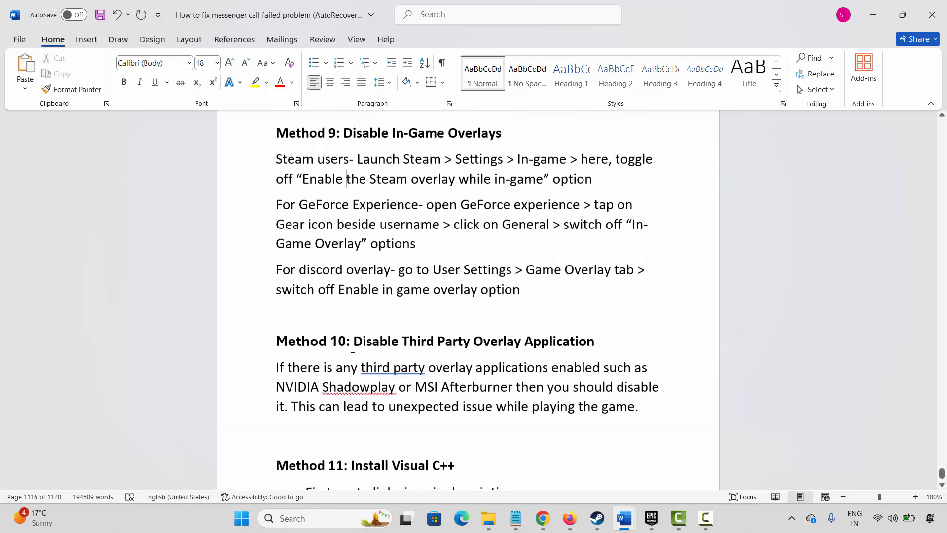
click(251, 345)
click(479, 360)
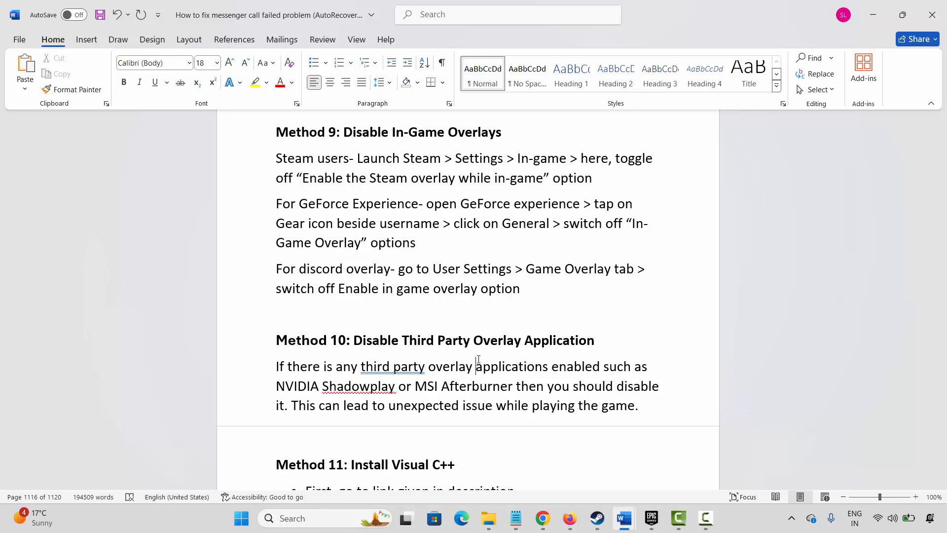
Step: Go to "Method 11: Install Visual C++" in the notes and show its steps and download link
scroll(413, 328, down, 3)
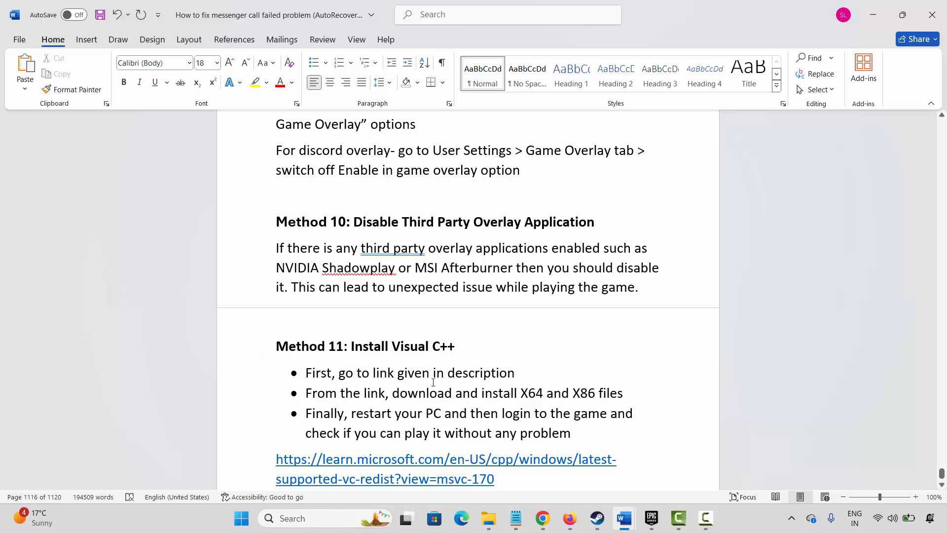
click(430, 392)
scroll(429, 393, down, 1)
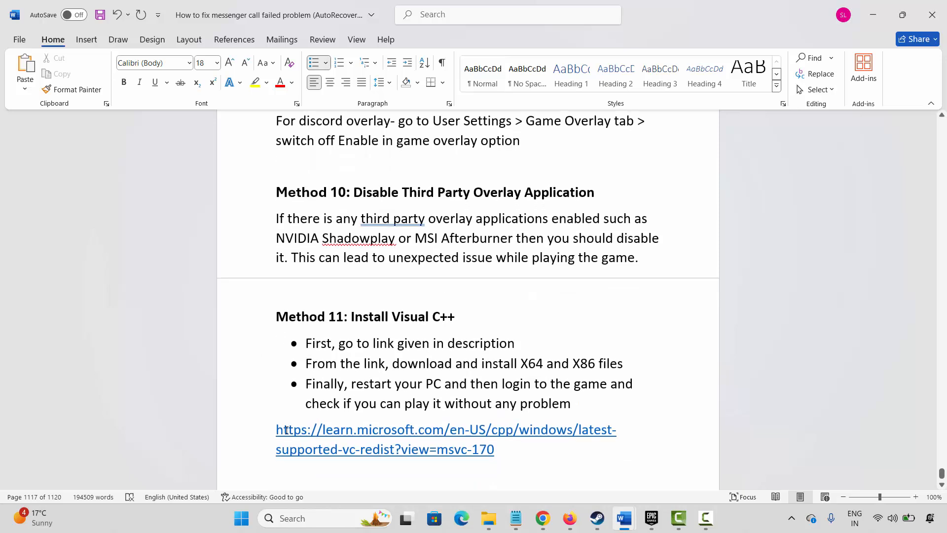
Step: Copy the Visual C++ download link under Method 11 and switch to the Microsoft Learn redistributable page in Chrome
drag(286, 430, 498, 447)
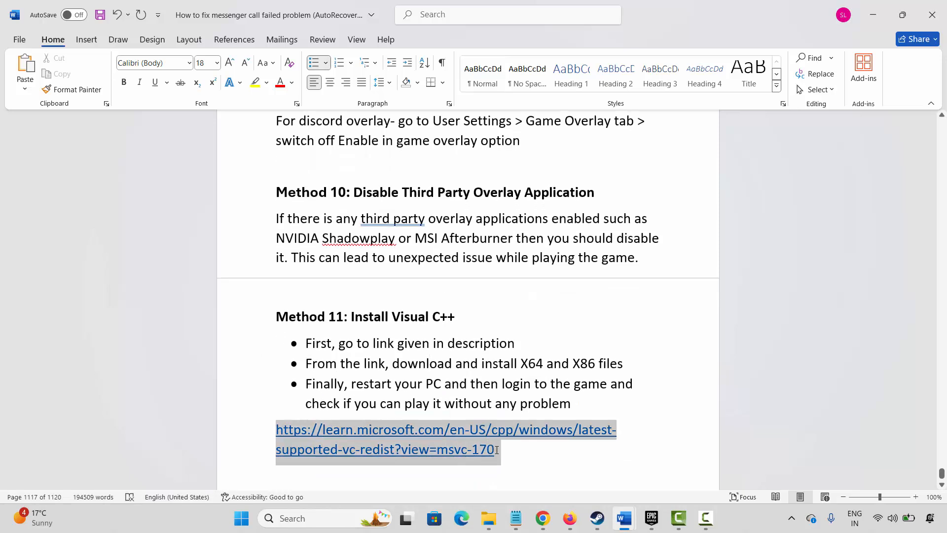
right_click(424, 439)
click(462, 190)
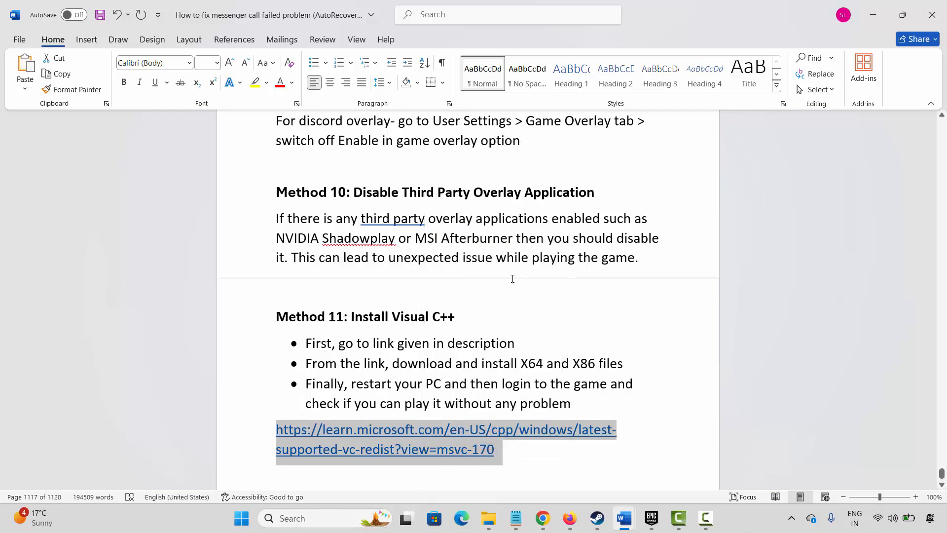
key(alt+Tab)
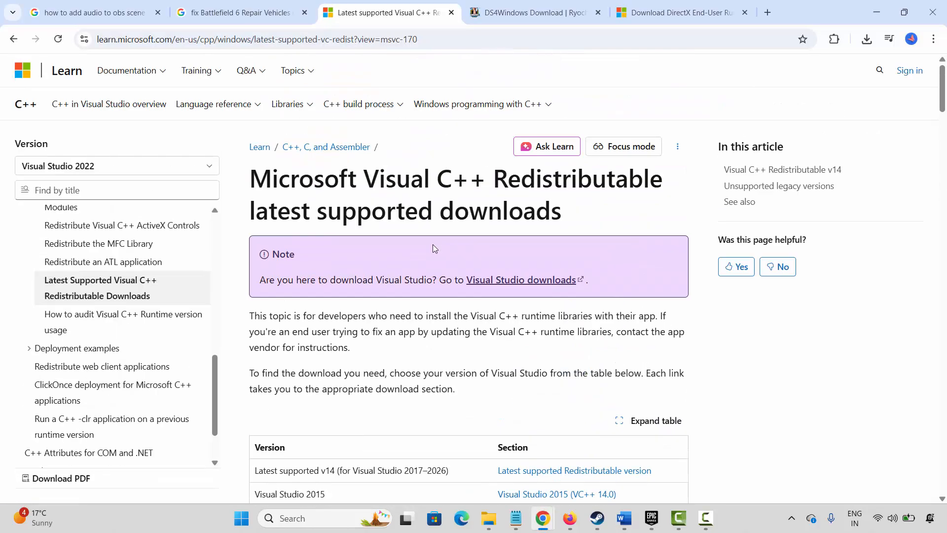
Step: Download the X86 installer from the latest supported redistributable version table
scroll(434, 248, down, 15)
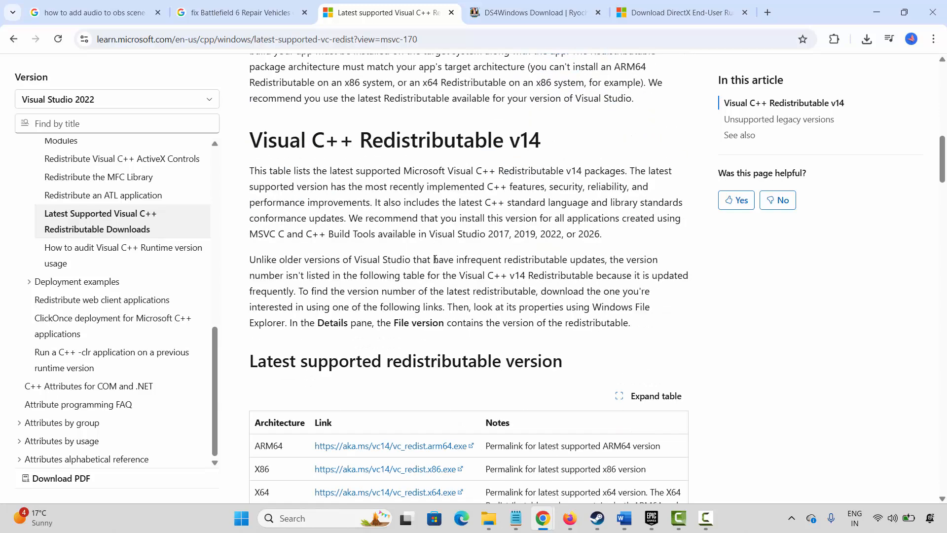
scroll(436, 264, down, 1)
click(423, 226)
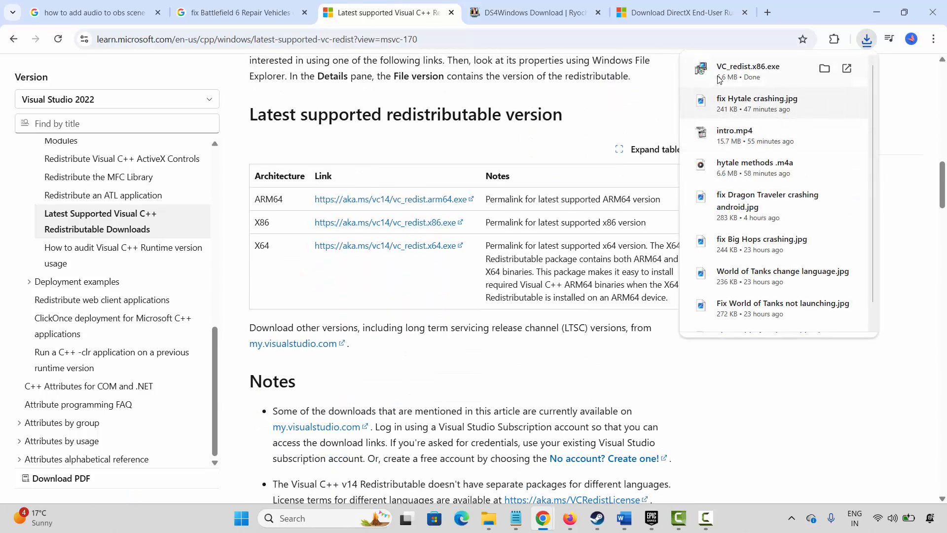
Step: Run the downloaded VC_redist.x86.exe, repair the Visual C++ v14 Redistributable (x86) and close the setup
click(719, 76)
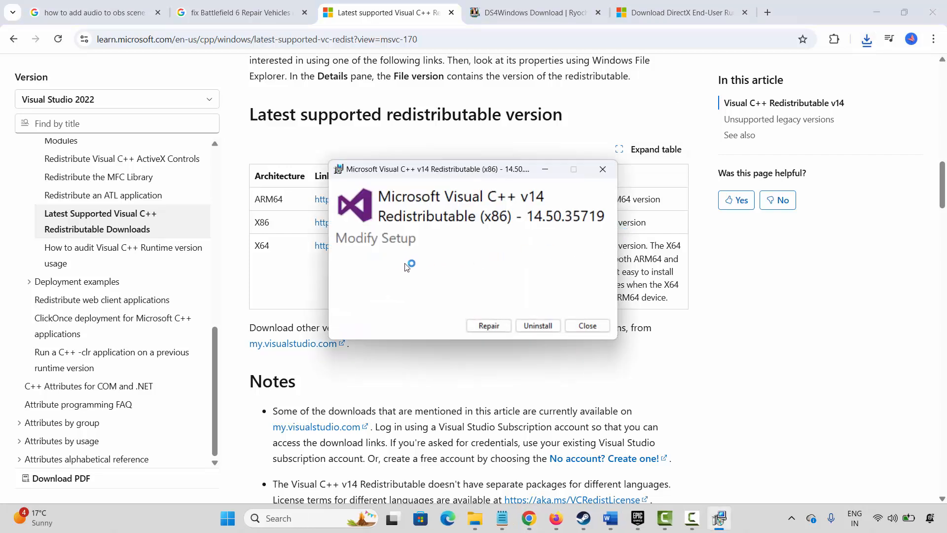
click(497, 325)
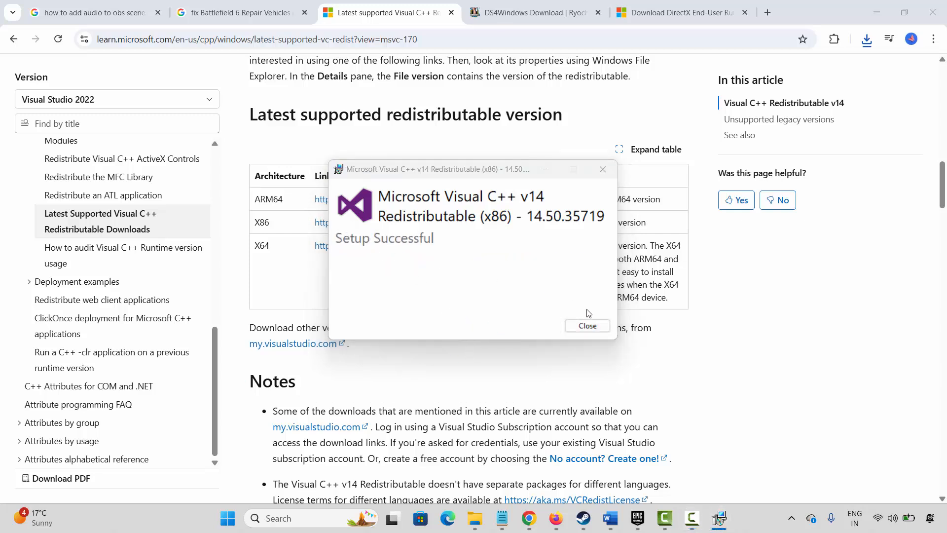
click(587, 325)
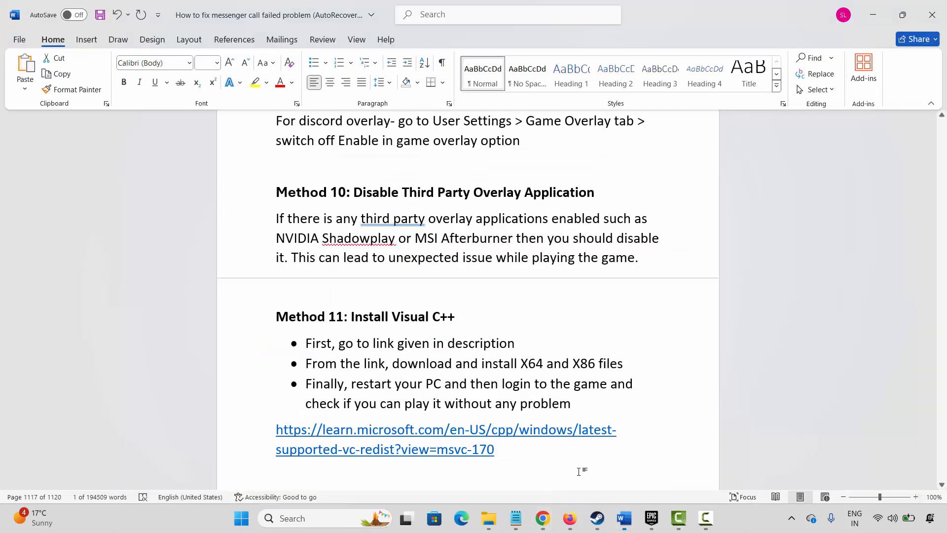
Step: Return to the Word notes and go to "Method 12: Change Virtual Memory Settings", placing the cursor in its paragraph
click(624, 518)
click(433, 389)
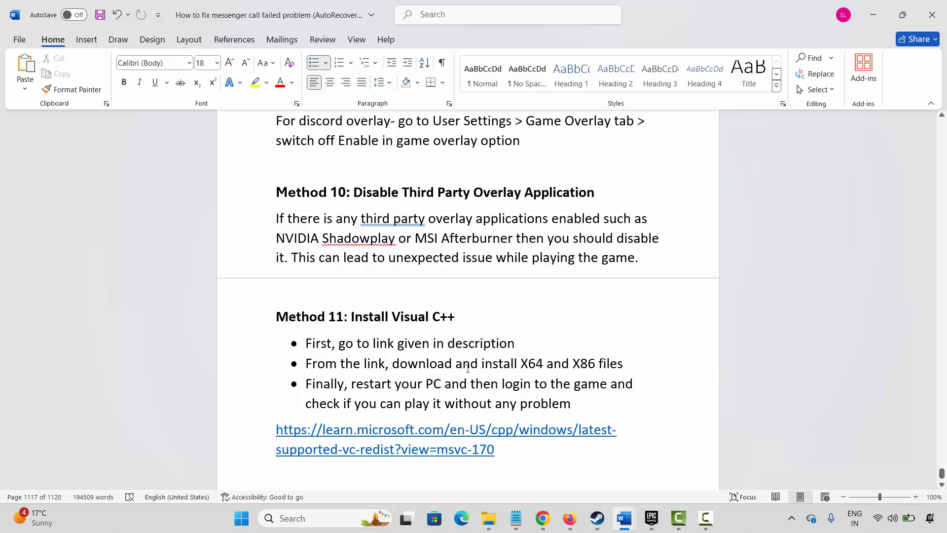
scroll(463, 367, down, 3)
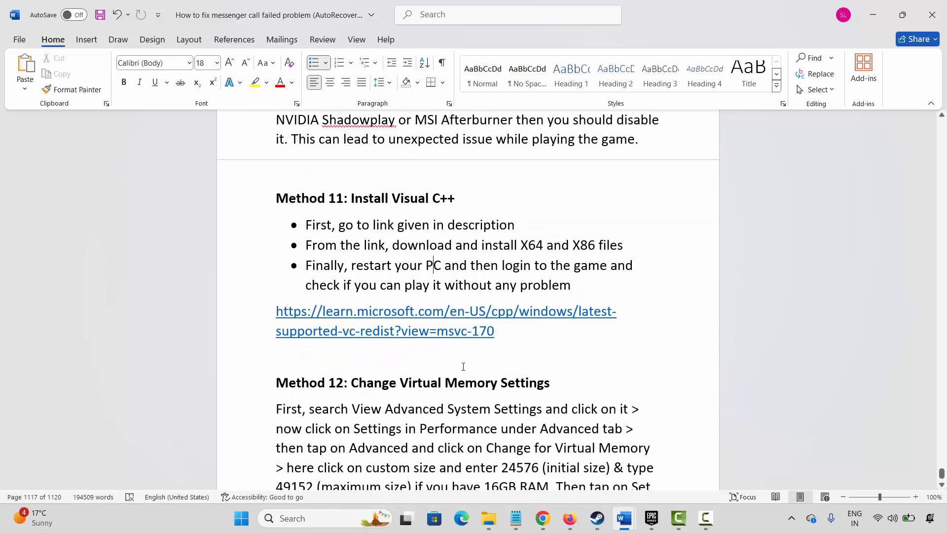
click(258, 365)
click(401, 399)
scroll(402, 398, down, 1)
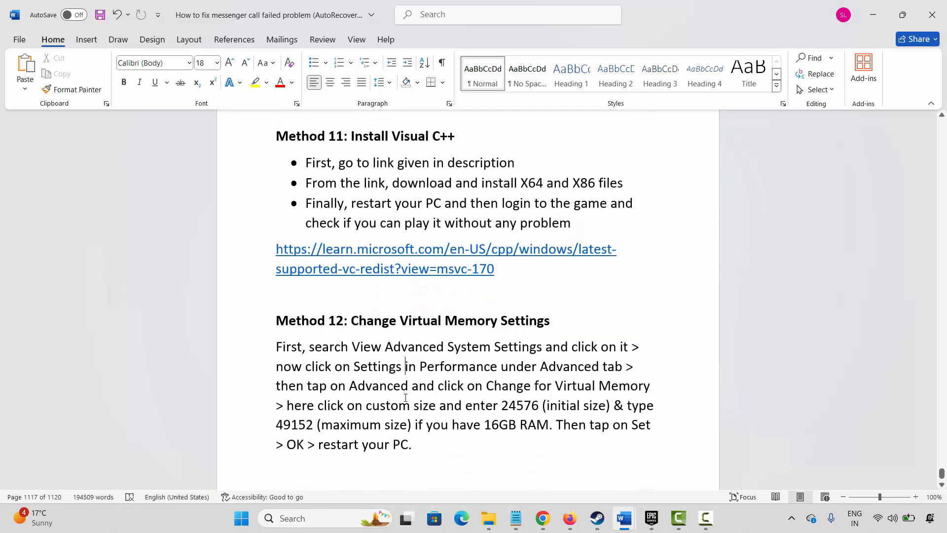
scroll(404, 398, up, 1)
Step: Open the Virtual Memory dialog from the advanced Performance options in the advanced system settings
click(307, 518)
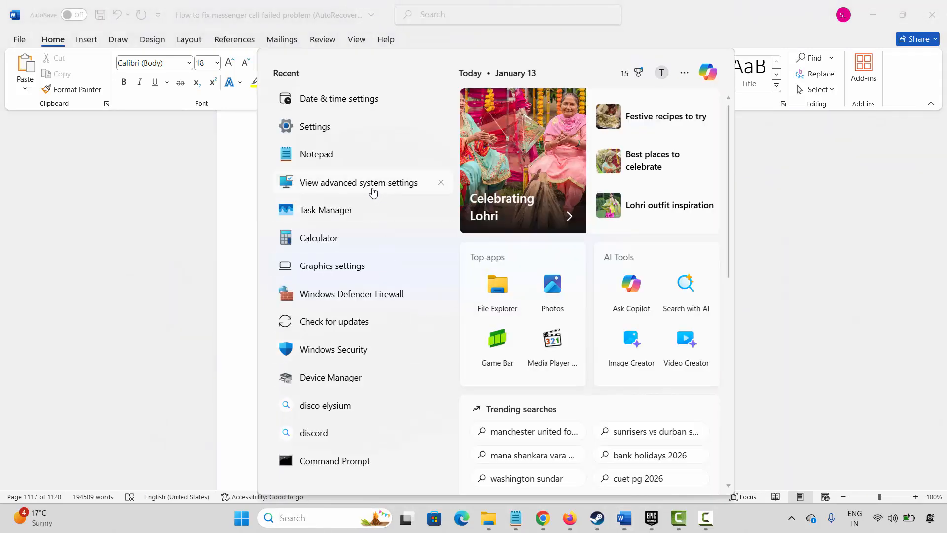
click(373, 192)
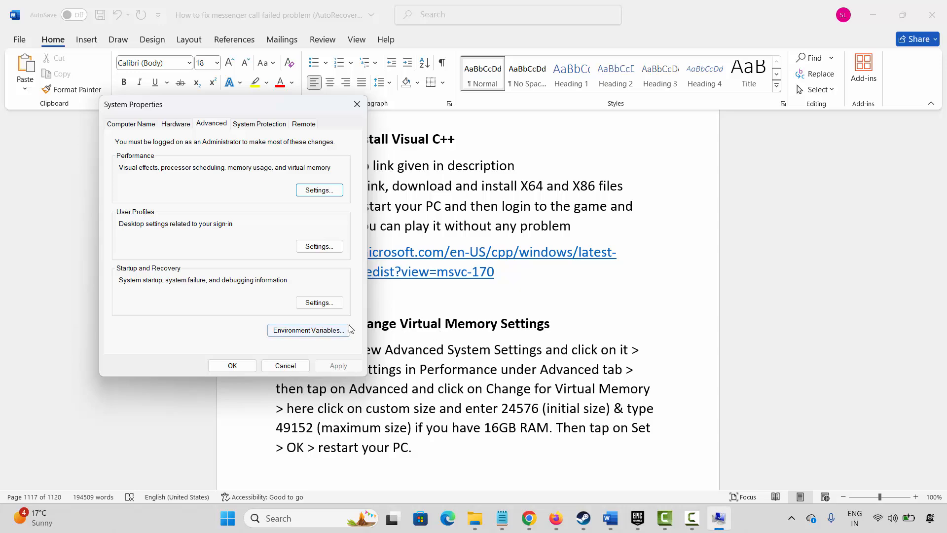
click(318, 192)
click(177, 140)
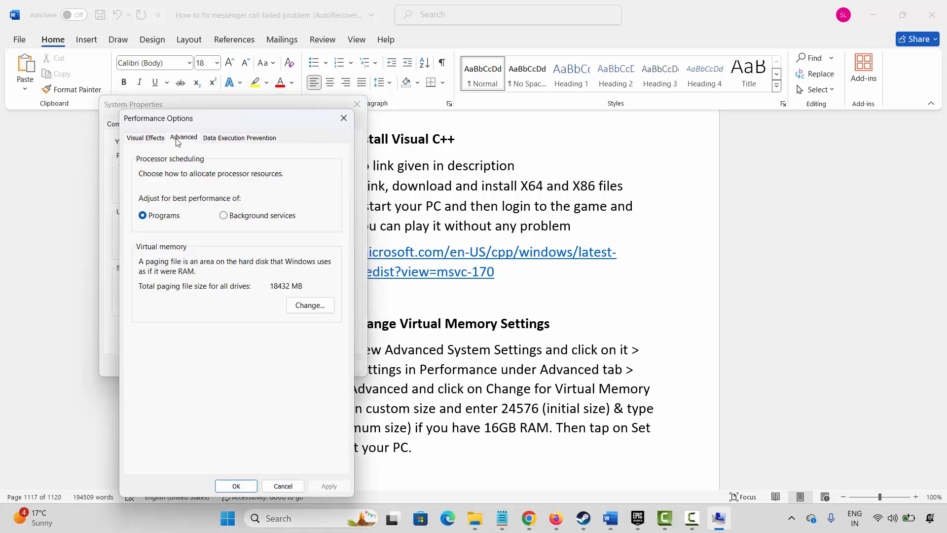
click(310, 302)
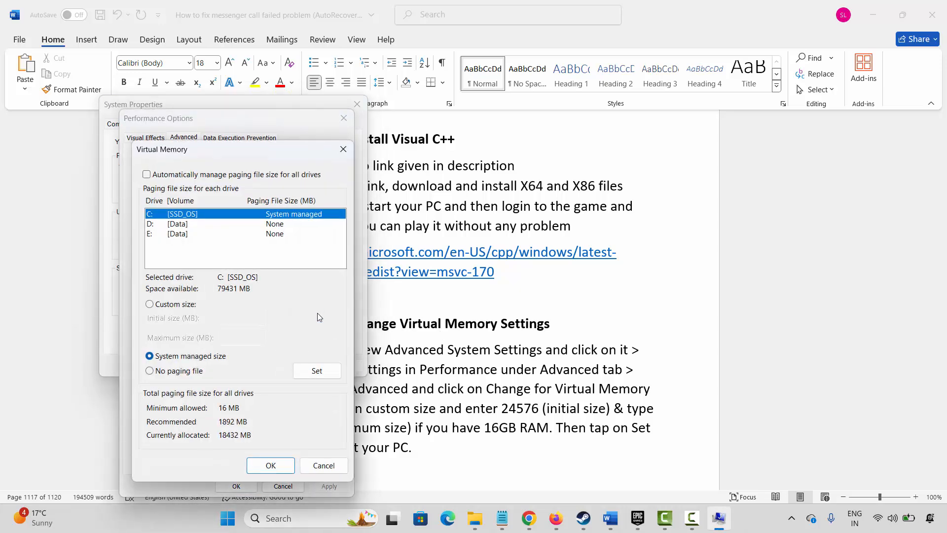
Step: Try a custom paging file size for drive C: with initial size 12288 MB and maximum 24576 MB, and close the dialogs without applying it
click(188, 224)
click(188, 234)
click(189, 215)
click(150, 305)
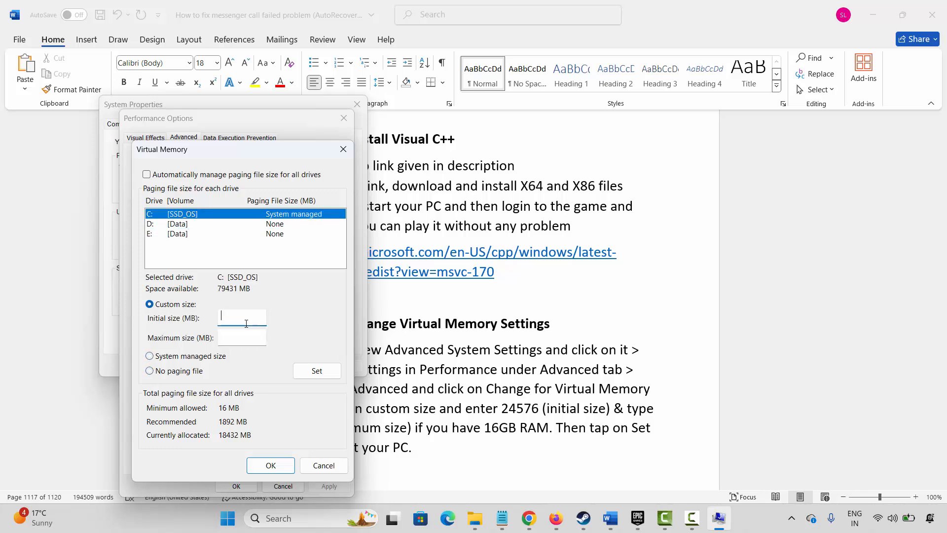
text(12288)
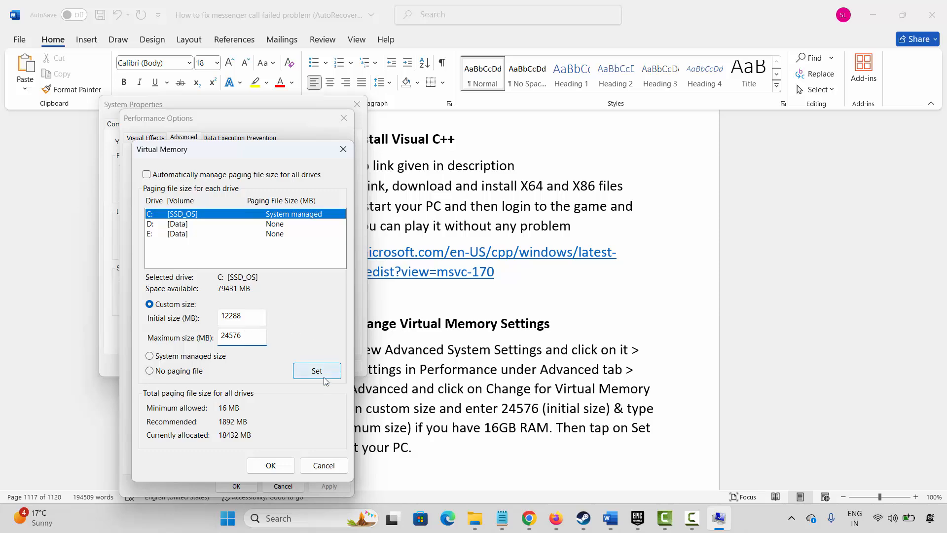
click(325, 467)
click(346, 118)
click(356, 105)
Step: Go to "Method 13: Update Windows" in the notes and highlight its heading
scroll(366, 308, down, 3)
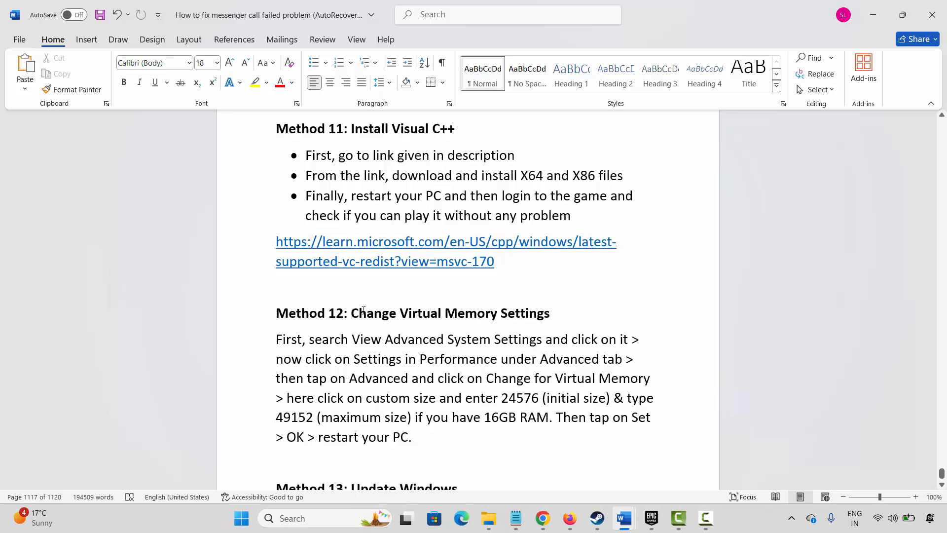
scroll(366, 308, down, 1)
click(247, 392)
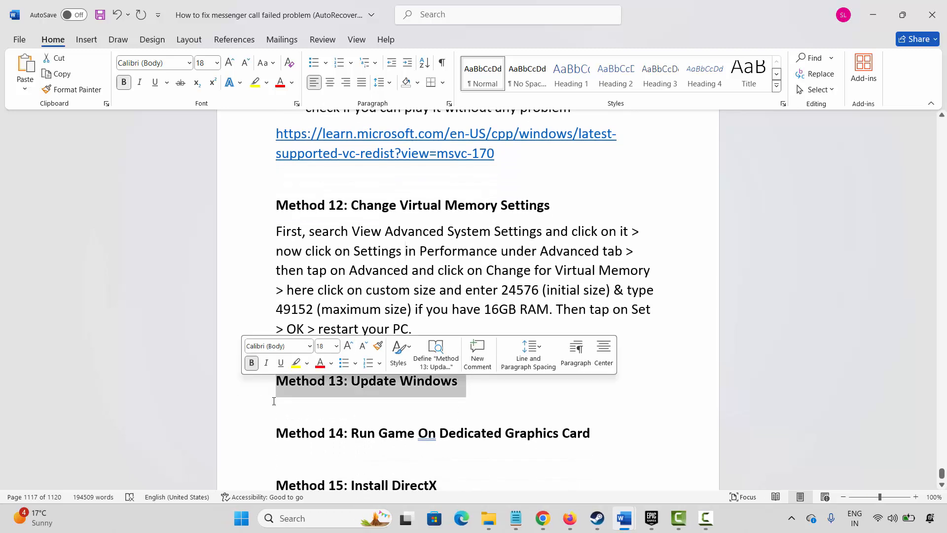
Step: Open Windows Update, check for updates and close the Settings window
click(304, 517)
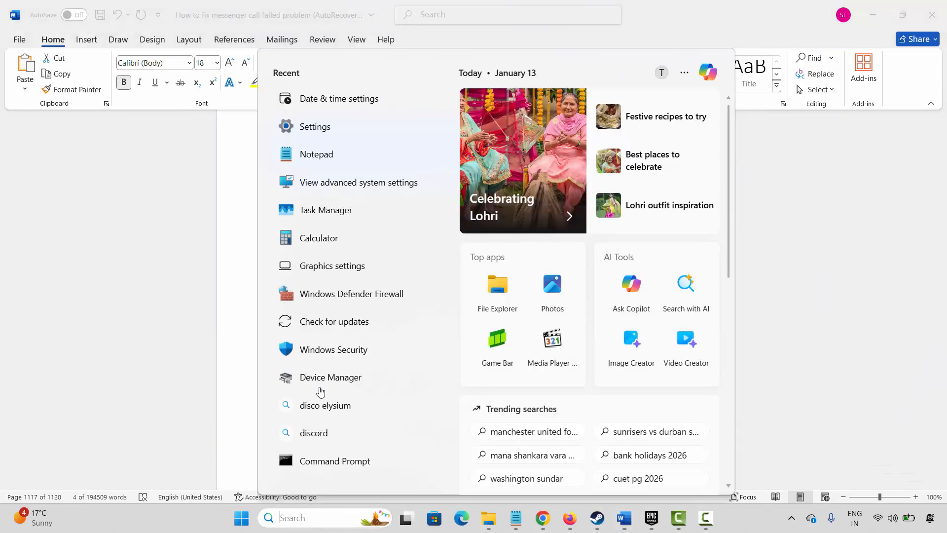
click(352, 329)
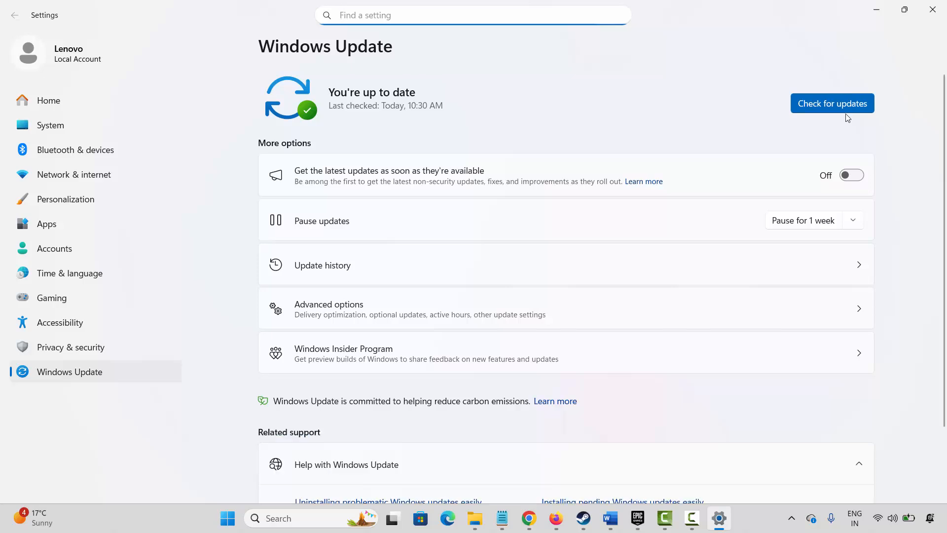
click(848, 107)
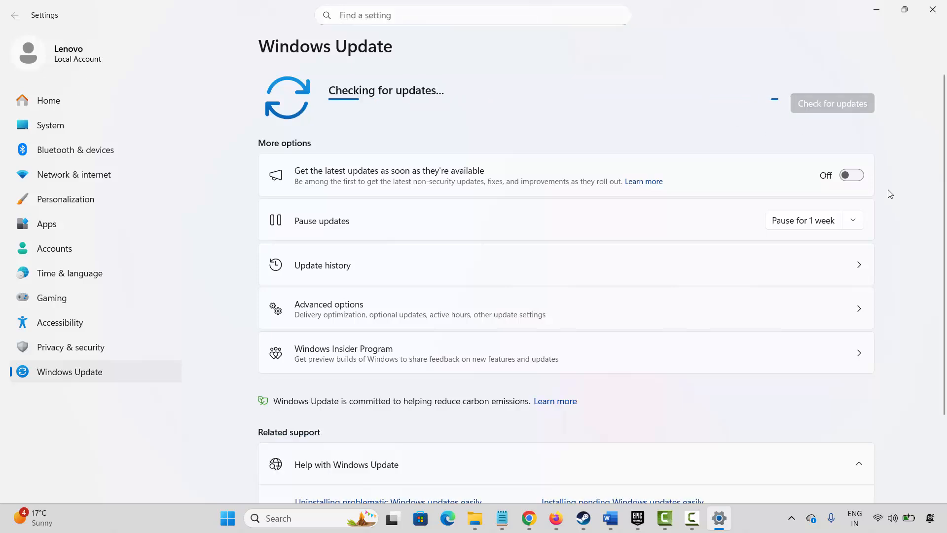
click(932, 10)
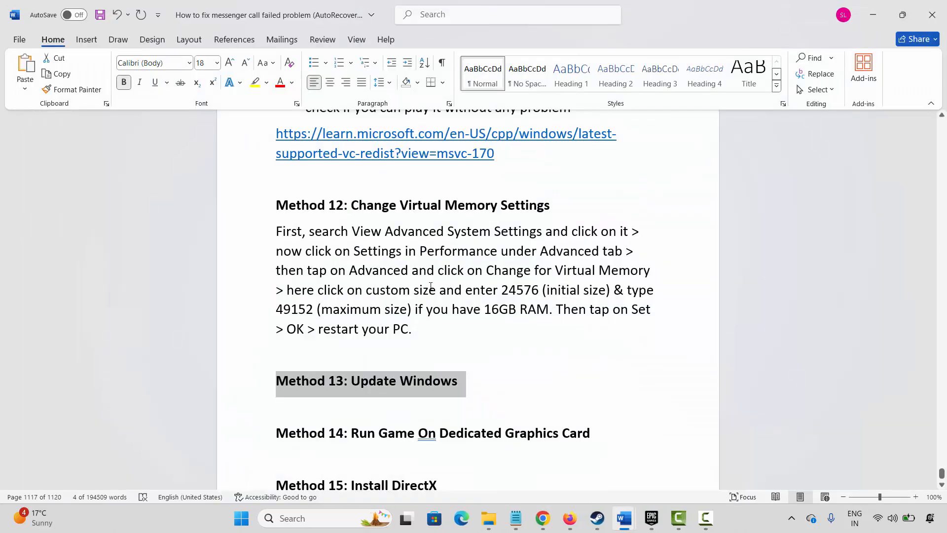
Step: Clear the selection in the notes near Method 14, open the Windows Graphics settings and look through the list of apps
click(390, 456)
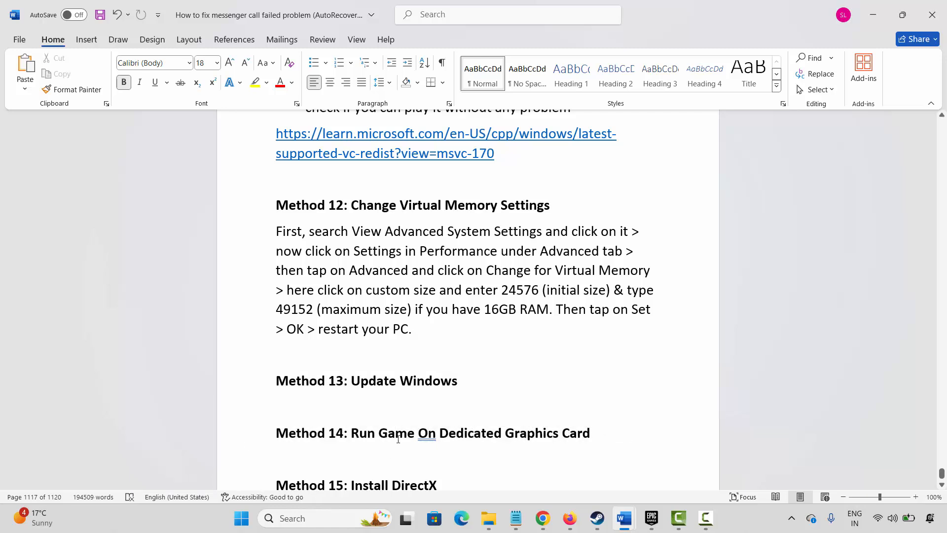
click(300, 522)
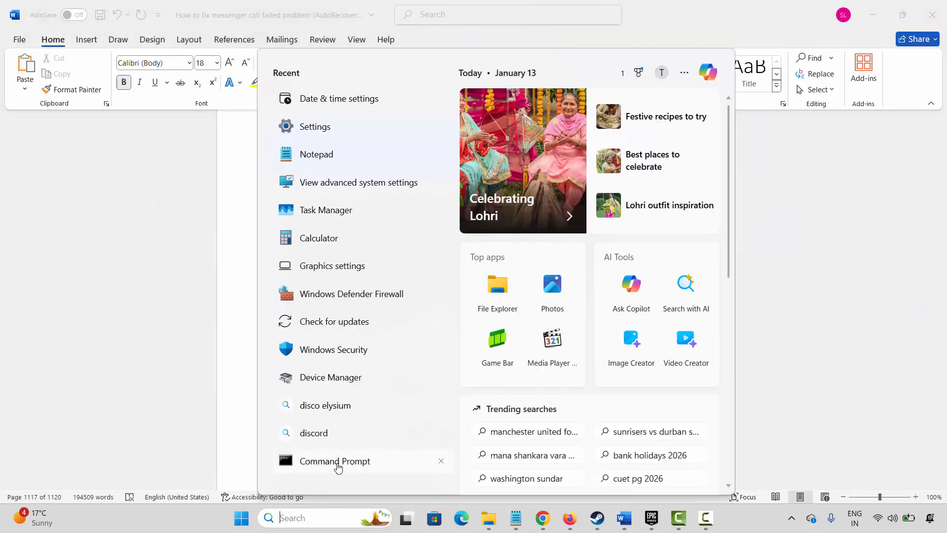
click(351, 265)
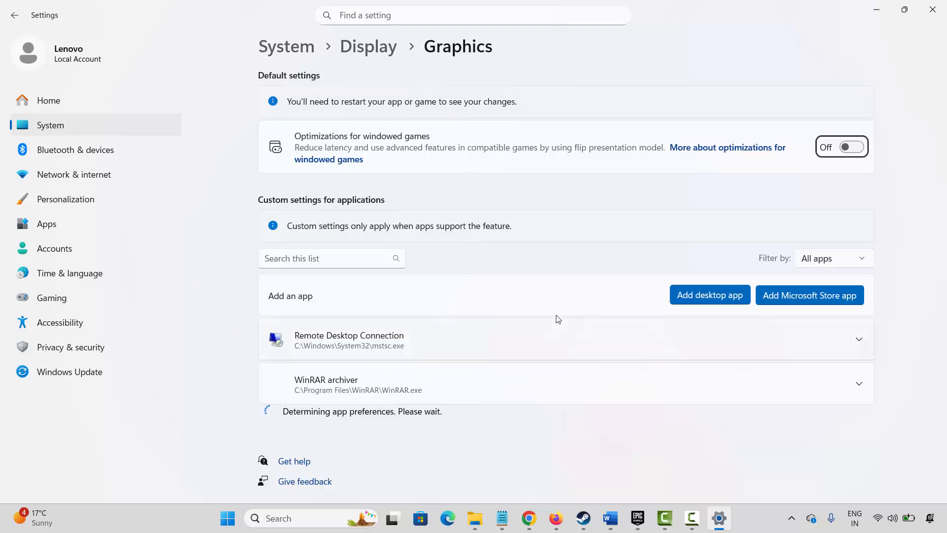
scroll(585, 418, down, 4)
scroll(584, 414, down, 6)
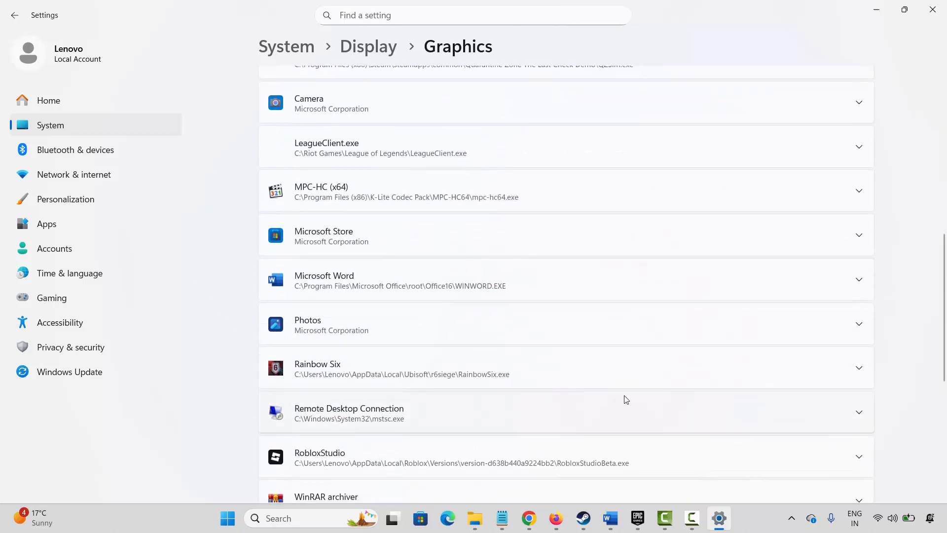
scroll(623, 398, up, 10)
Step: Add the DQ7R_DEMO application from Steam's common\DQ7R_DEMO folder as a desktop app in the Graphics settings
click(712, 300)
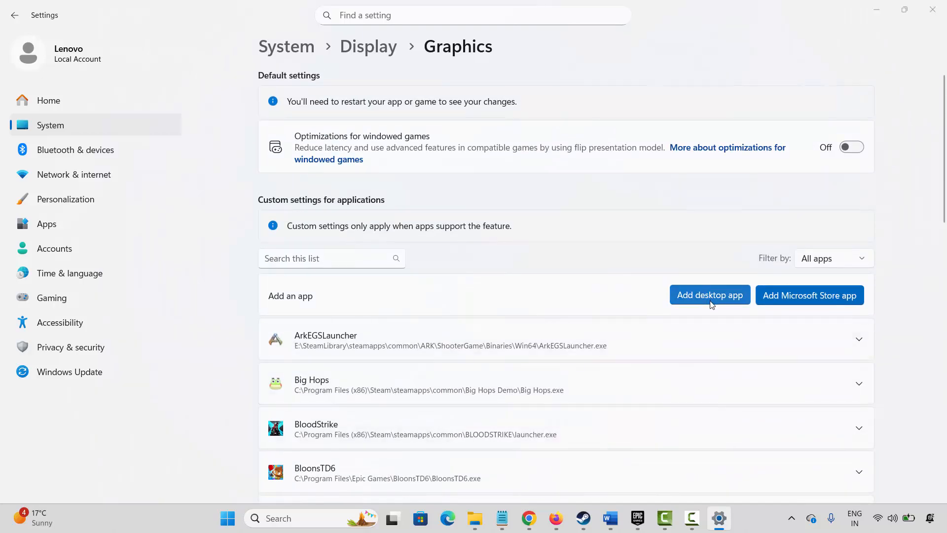
click(131, 34)
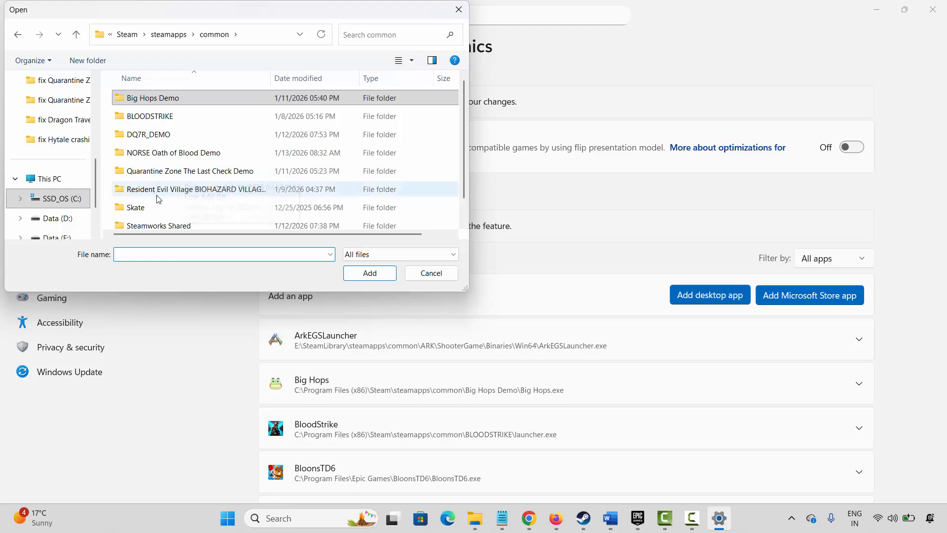
double_click(163, 135)
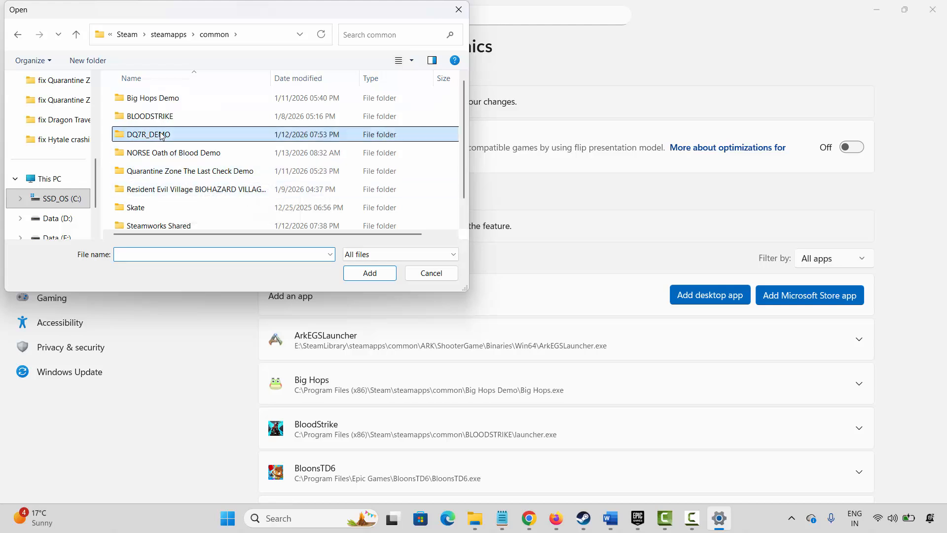
click(162, 136)
click(377, 274)
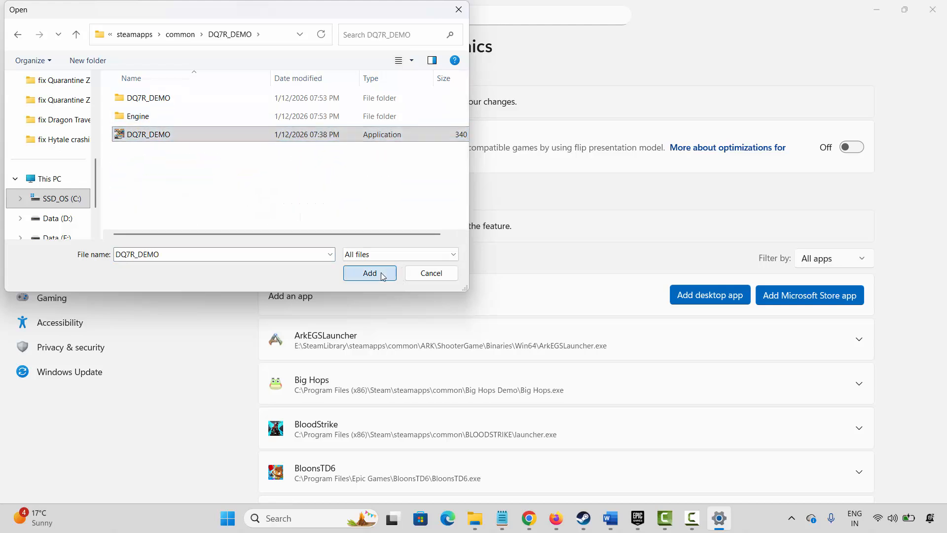
Step: Set the GPU preference of DRAGON QUEST VII Reimagined Demo to High Performance (Intel(R) UHD Graphics) and close the Settings window
scroll(666, 385, down, 3)
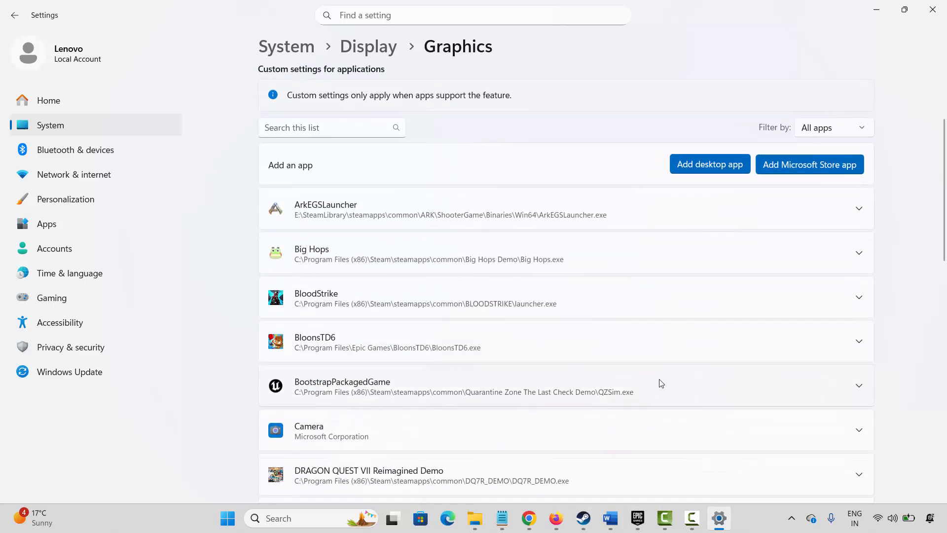
scroll(807, 370, down, 3)
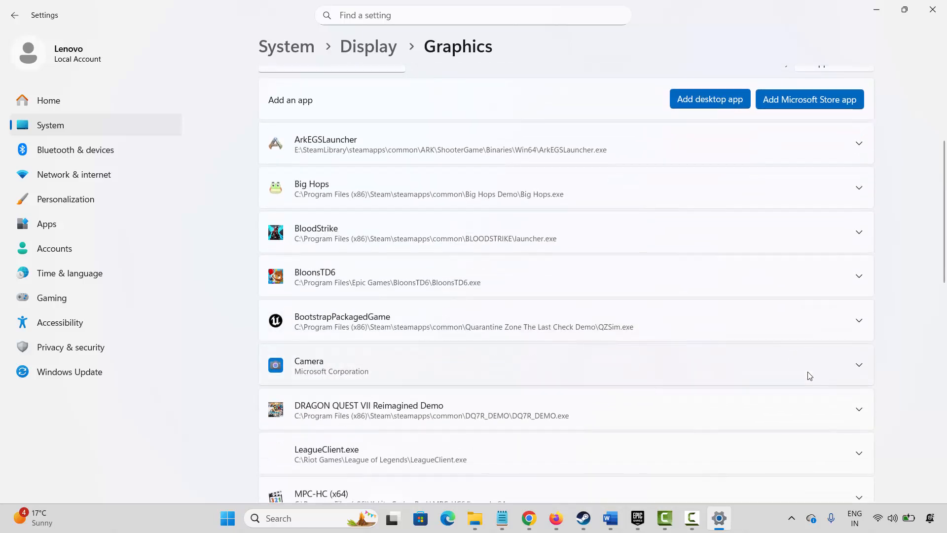
click(863, 349)
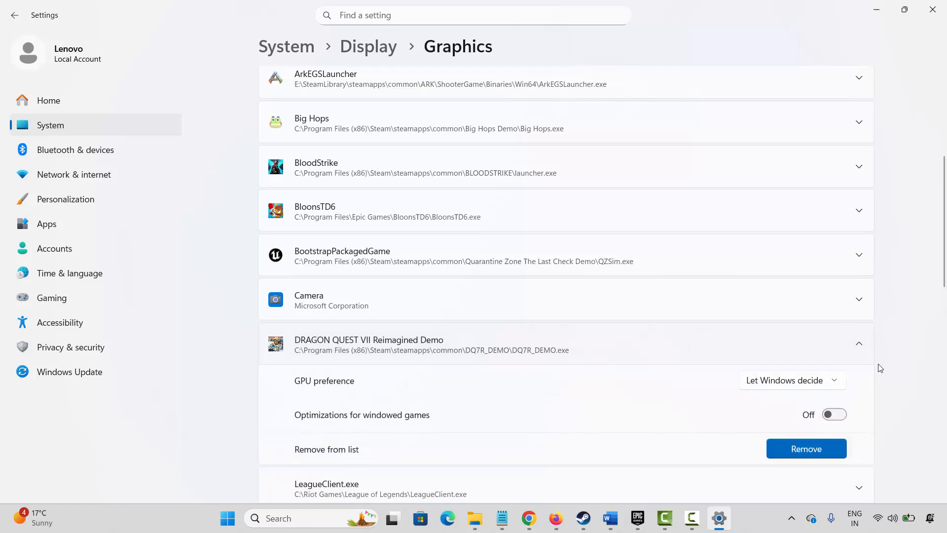
click(771, 384)
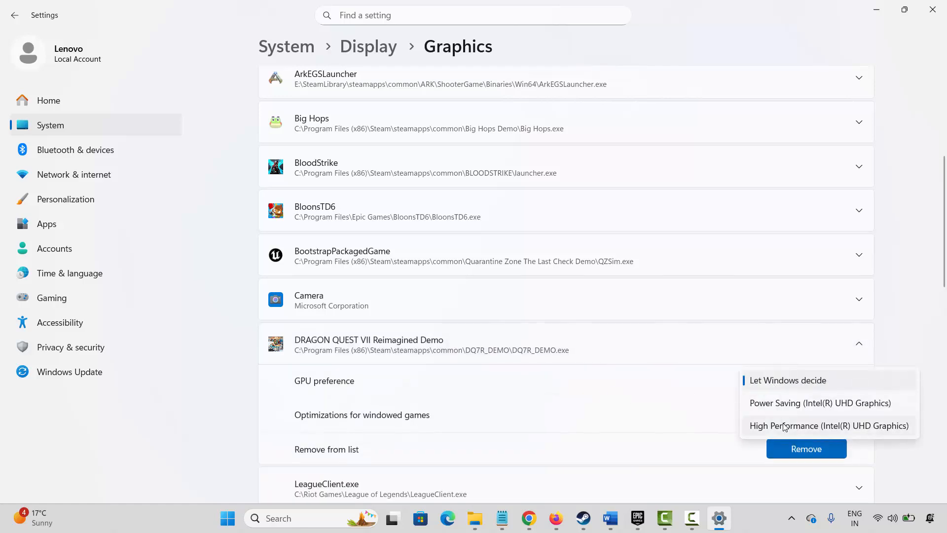
click(814, 423)
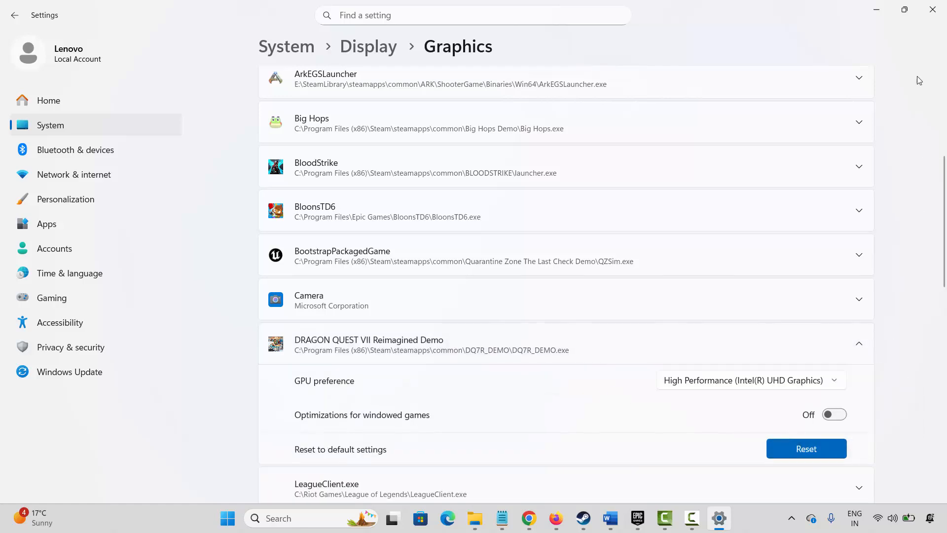
click(931, 16)
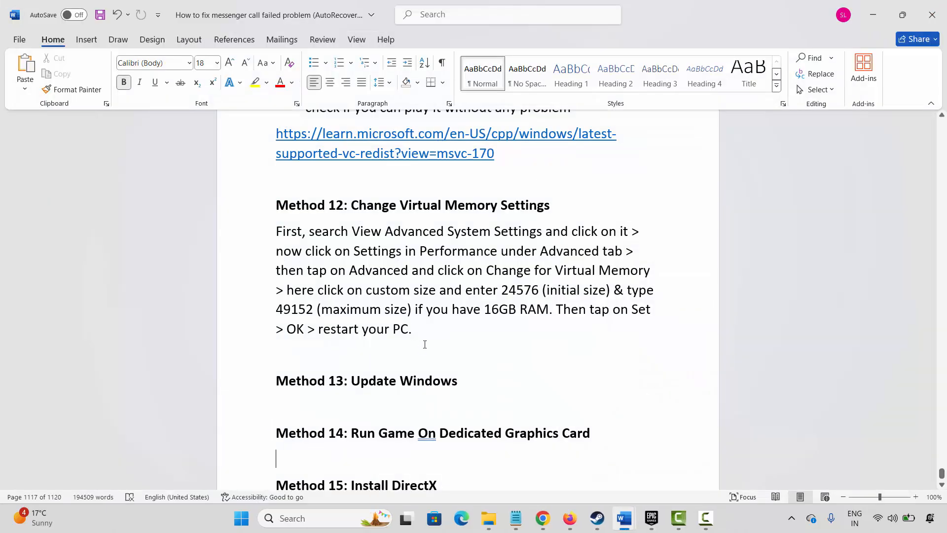
Step: Go to "Method 15: Install DirectX" in the notes and open its Microsoft download link in the browser
scroll(425, 344, down, 3)
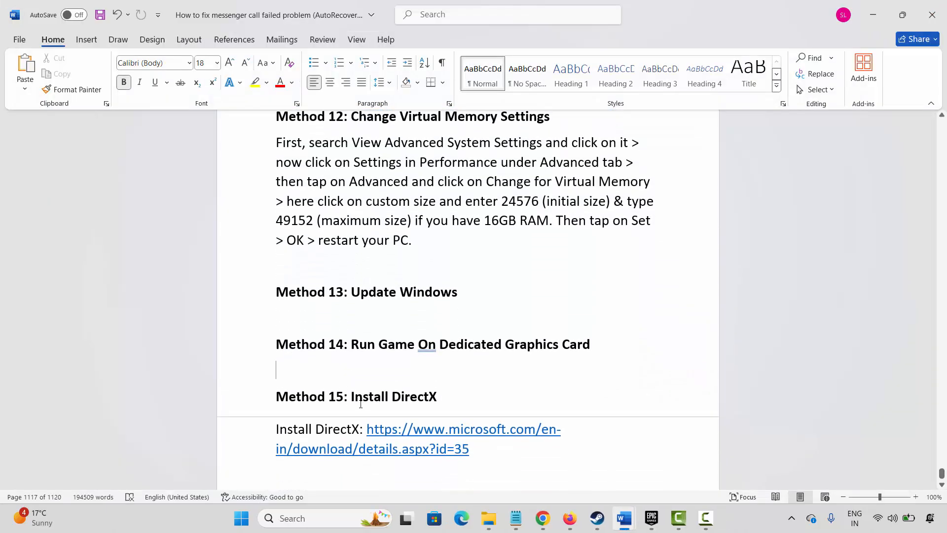
drag(352, 397, 418, 397)
click(417, 398)
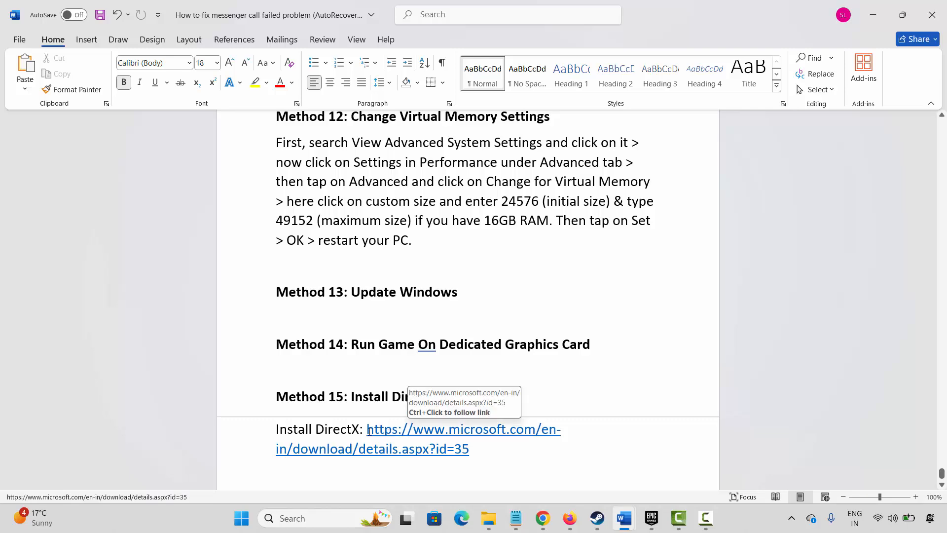
drag(368, 430, 469, 449)
right_click(414, 450)
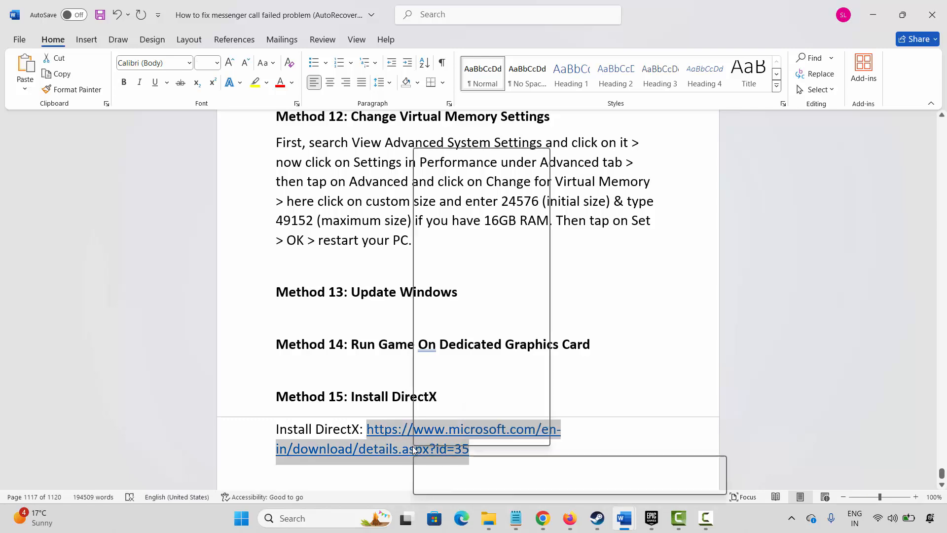
click(444, 195)
ctrl+click(394, 448)
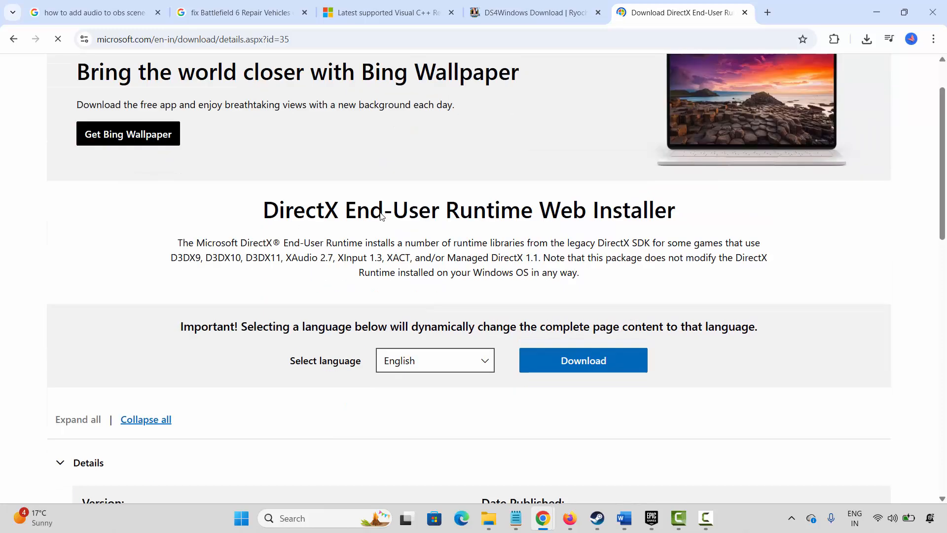
Step: Download the English DirectX End-User Runtime Web Installer and dismiss the list of recent downloads
scroll(380, 212, down, 3)
click(556, 182)
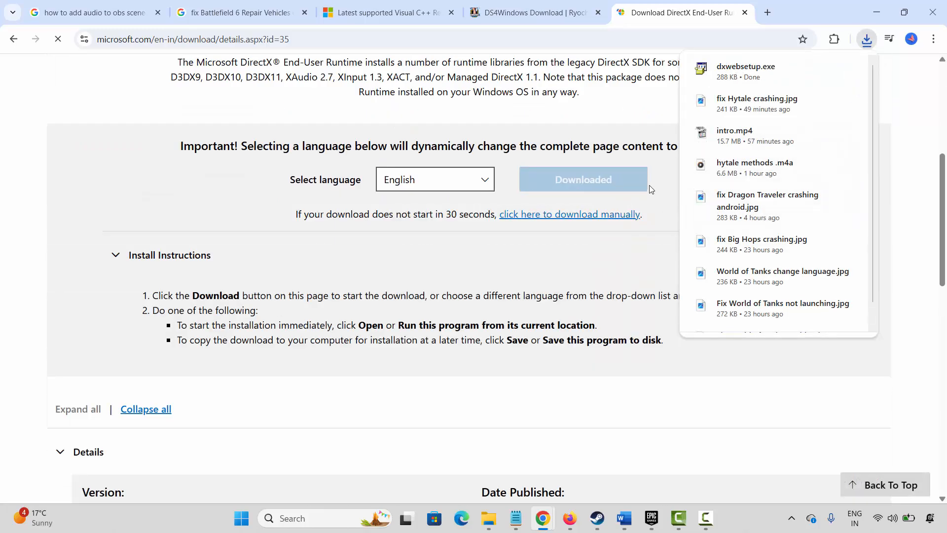
click(518, 129)
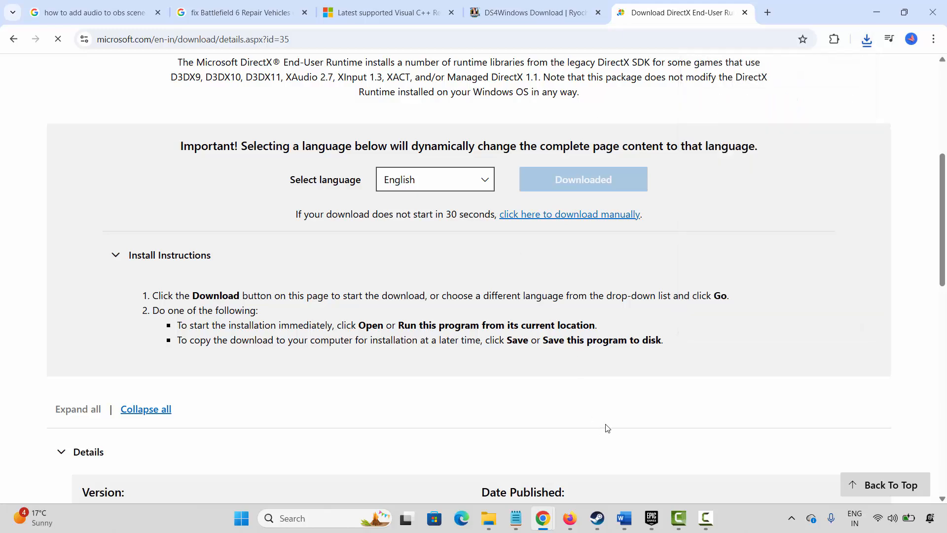
Step: Switch back to the troubleshooting notes in Word and place the cursor in the "Method 16: Reinstall Dragon Quest VII Reimagined Game" heading
mouse_move(609, 507)
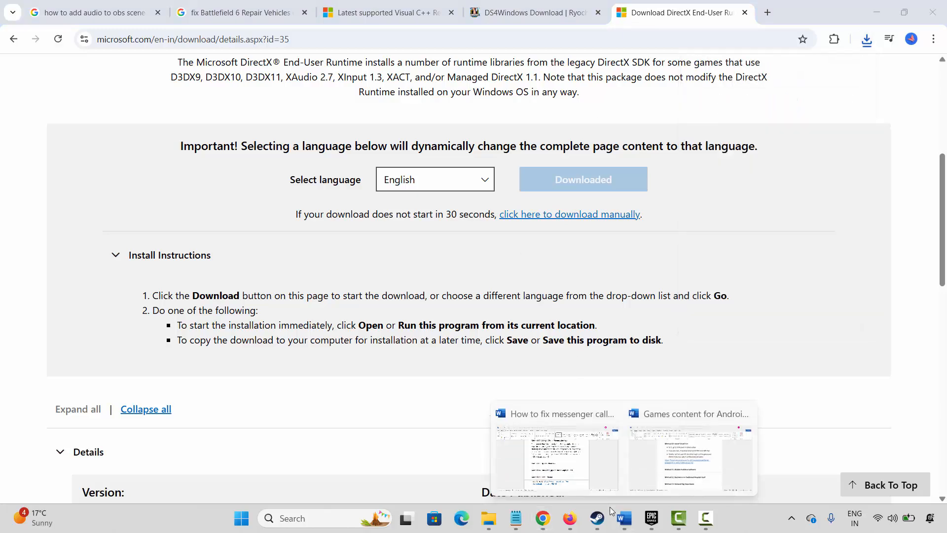
click(537, 458)
scroll(388, 396, down, 3)
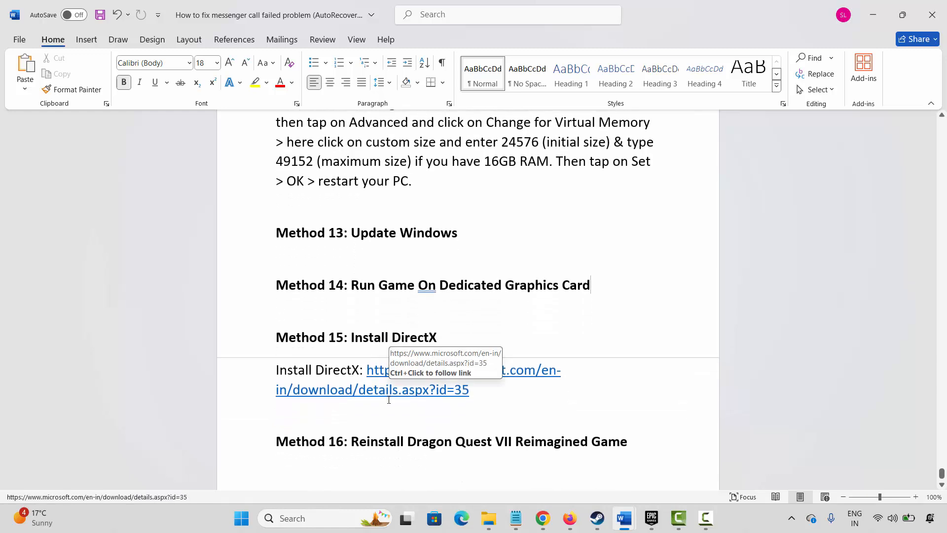
click(241, 426)
click(408, 430)
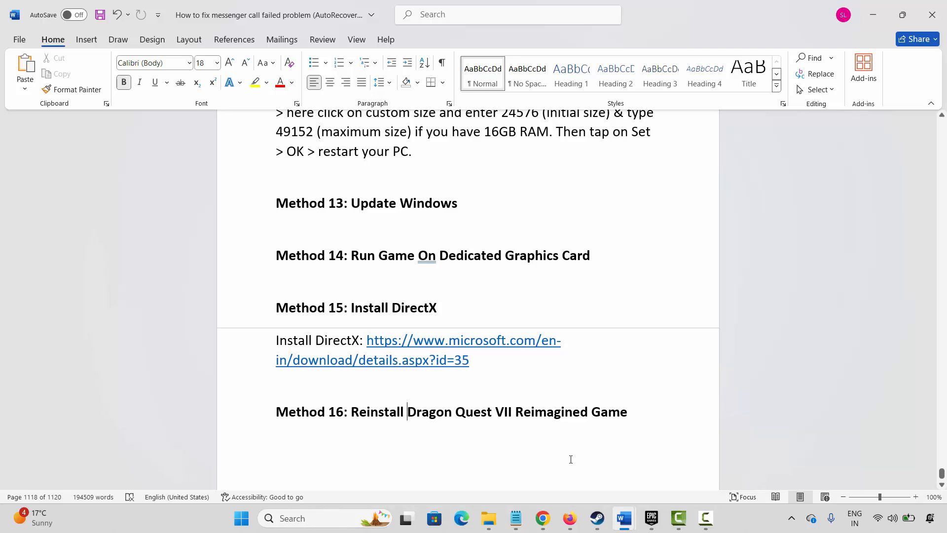
Step: Switch to Steam, bring up the uninstall confirmation for DRAGON QUEST VII Reimagined Demo and cancel it
click(597, 518)
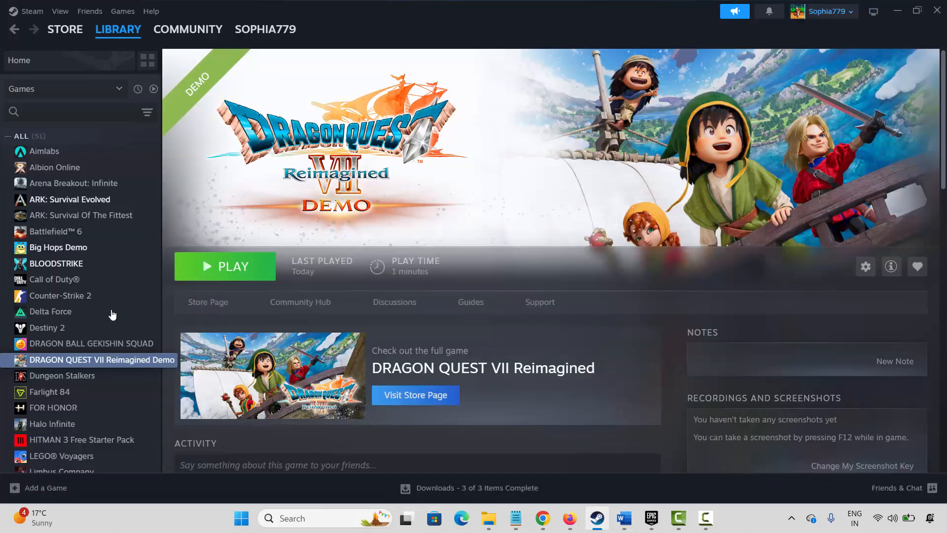
right_click(71, 362)
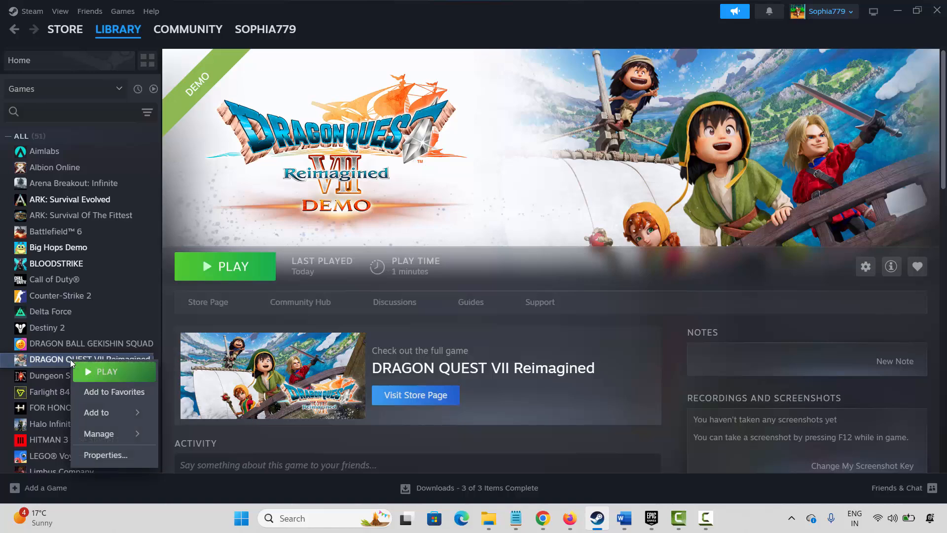
mouse_move(104, 434)
click(194, 417)
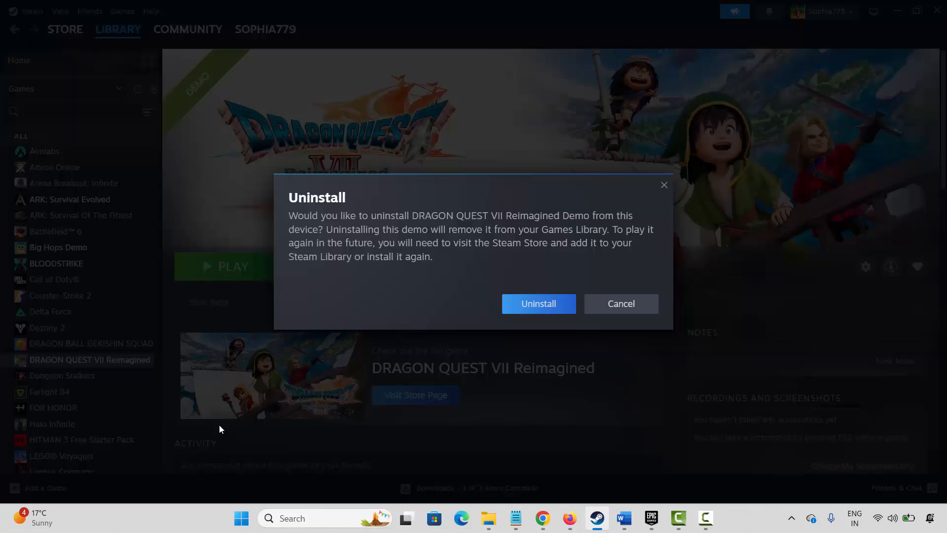
click(635, 309)
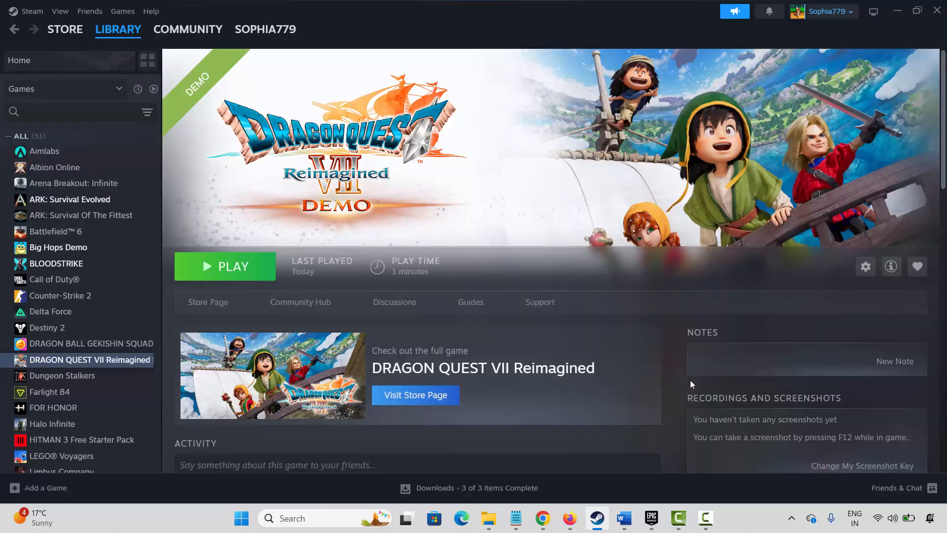